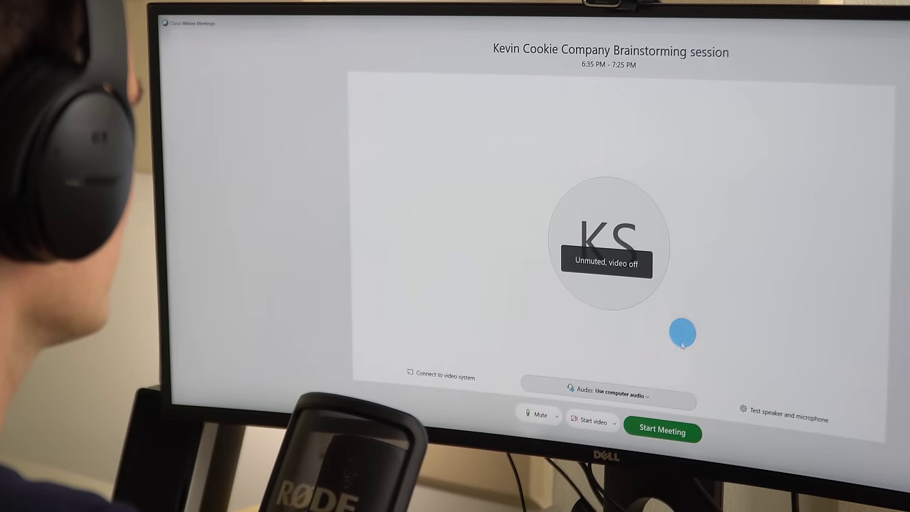
- Start the meeting and annotate the whiteboard, boxing in and underlining the title in red
{"action": "left_click", "coordinate": [657, 426]}
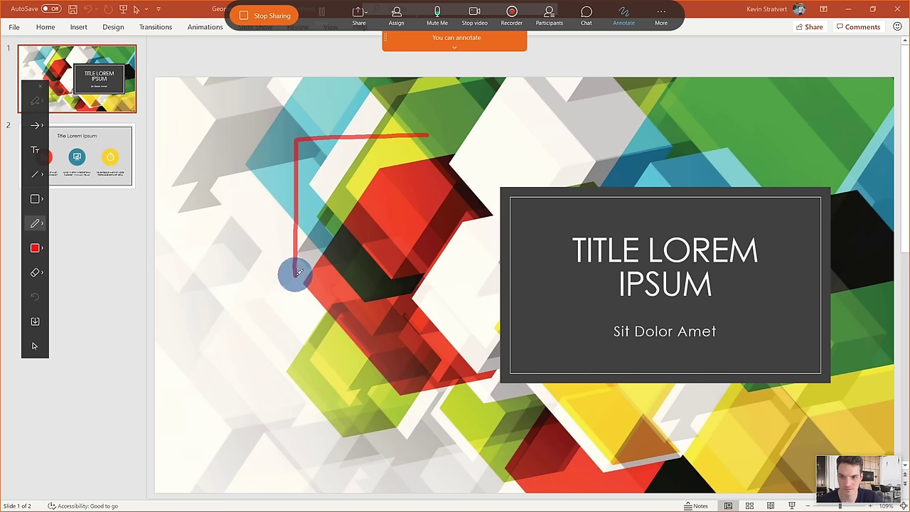
{"action": "left_click_drag", "start_coordinate": [294, 270], "coordinate": [620, 334]}
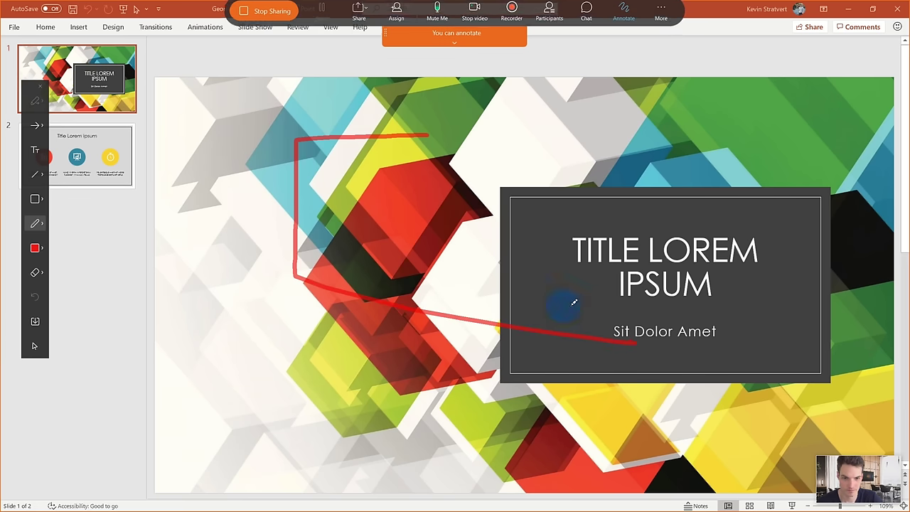
{"action": "left_click_drag", "start_coordinate": [562, 306], "coordinate": [810, 304]}
{"action": "left_click_drag", "start_coordinate": [572, 211], "coordinate": [842, 219]}
{"action": "left_click_drag", "start_coordinate": [568, 211], "coordinate": [563, 303]}
{"action": "left_click_drag", "start_coordinate": [793, 210], "coordinate": [801, 297]}
- Draw a red square inside the idea 1 box and start recording the meeting
{"action": "left_click", "coordinate": [48, 137]}
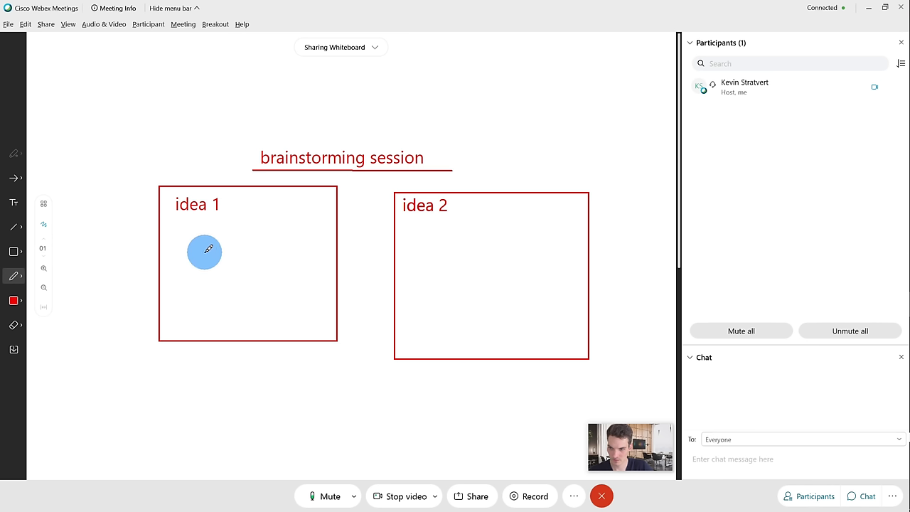
{"action": "mouse_move", "coordinate": [204, 249]}
{"action": "left_mouse_down"}
{"action": "mouse_move", "coordinate": [242, 315]}
{"action": "mouse_move", "coordinate": [264, 270]}
{"action": "mouse_move", "coordinate": [203, 240]}
{"action": "mouse_move", "coordinate": [266, 244]}
{"action": "left_mouse_up"}
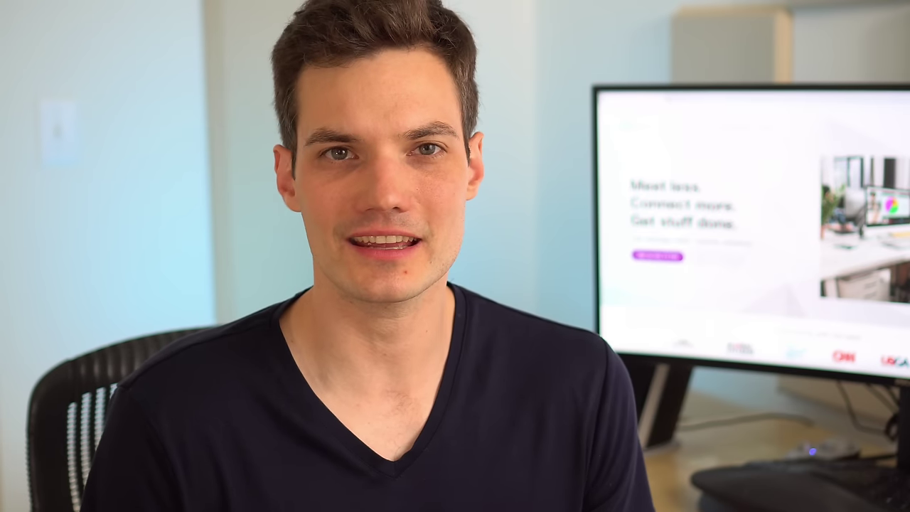
{"action": "left_click", "coordinate": [568, 490]}
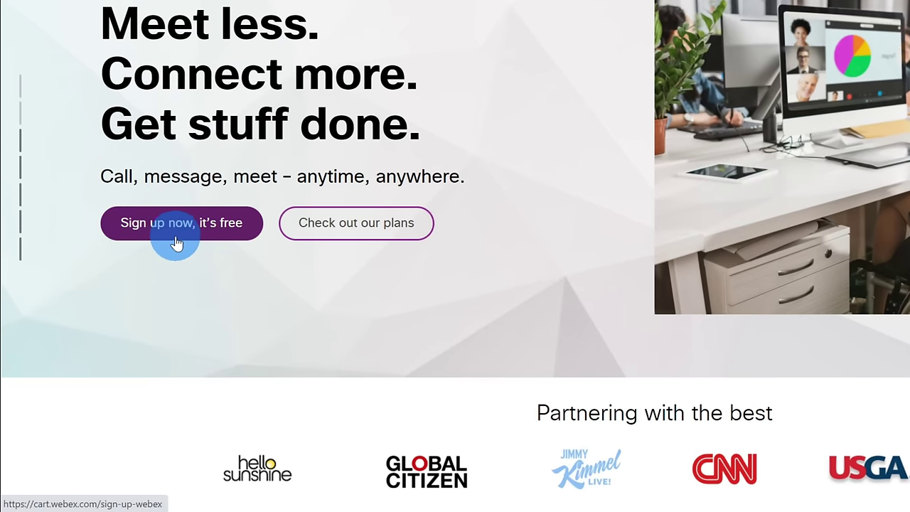
{"action": "left_click", "coordinate": [180, 239]}
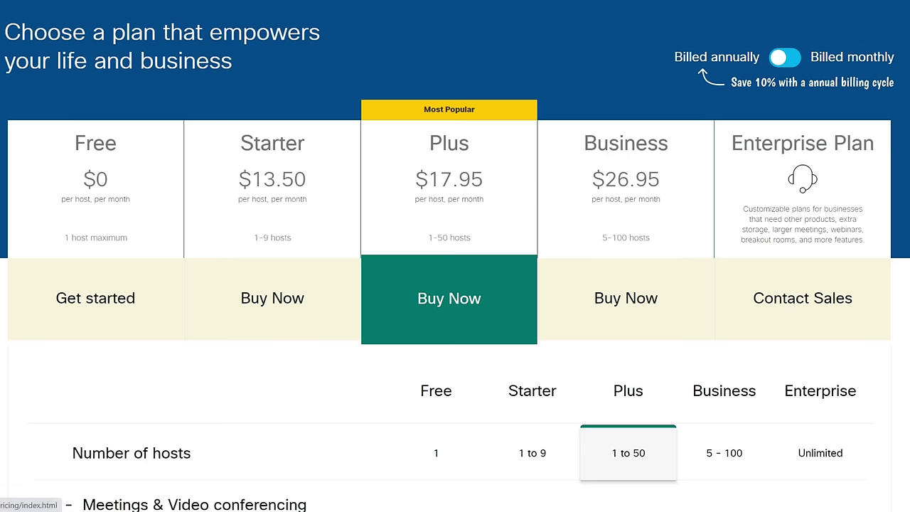
{"action": "scroll", "coordinate": [455, 284], "scroll_direction": "down", "scroll_amount": 3}
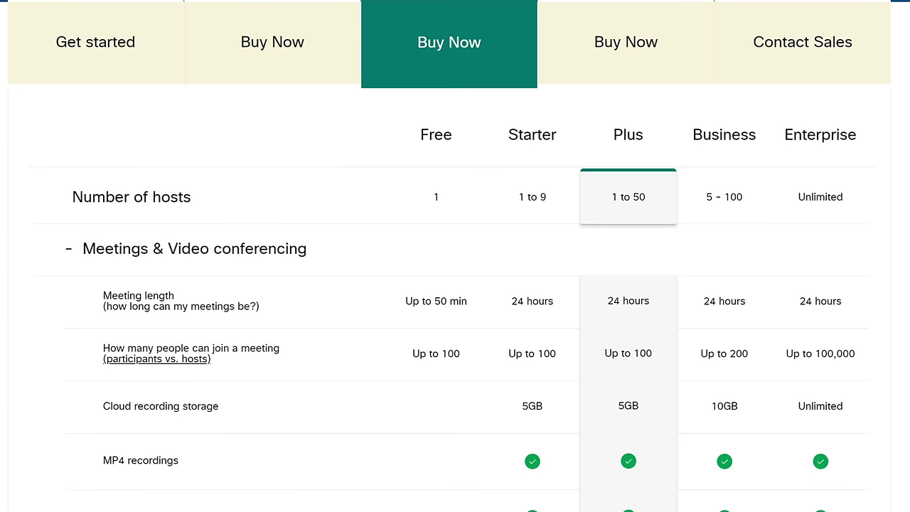
{"action": "scroll", "coordinate": [455, 284], "scroll_direction": "down", "scroll_amount": 1}
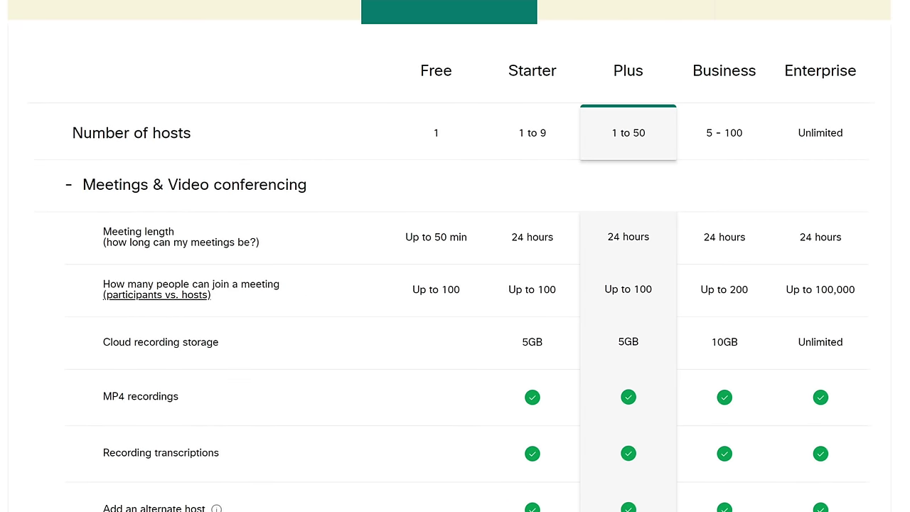
{"action": "scroll", "coordinate": [866, 183], "scroll_direction": "down", "scroll_amount": 2}
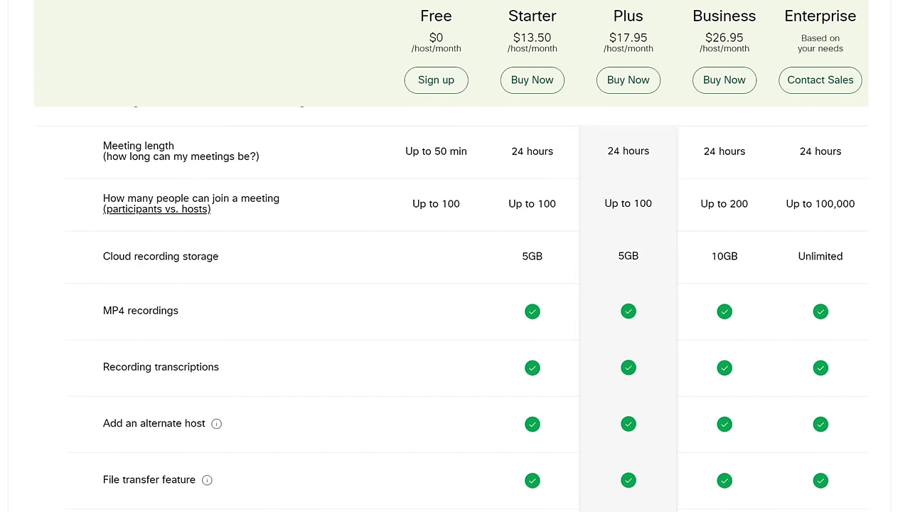
{"action": "scroll", "coordinate": [865, 183], "scroll_direction": "down", "scroll_amount": 1}
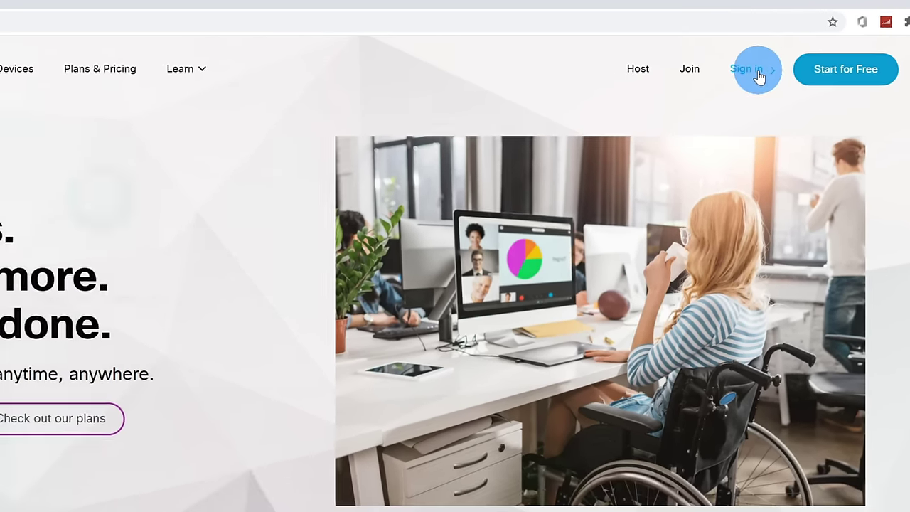
- Choose Webex Meetings from the Sign in dropdown at the top right
{"action": "left_click", "coordinate": [682, 97]}
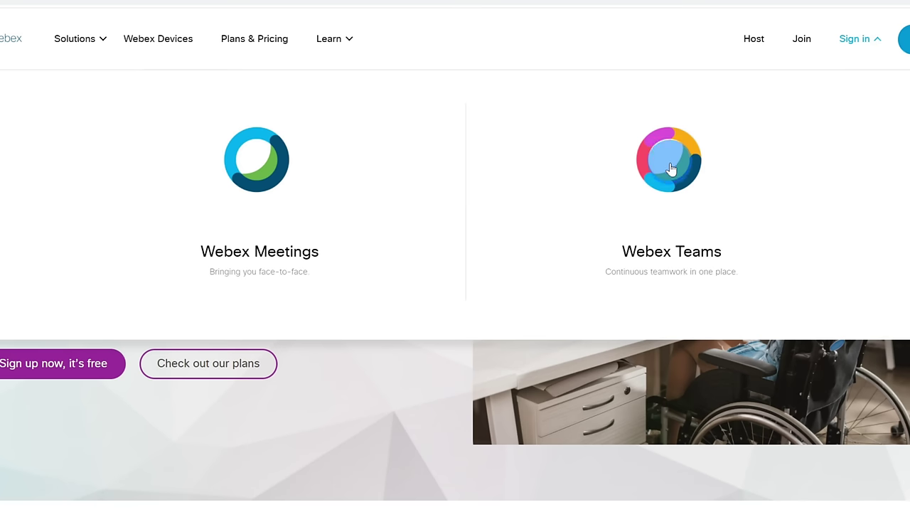
{"action": "left_click", "coordinate": [258, 173]}
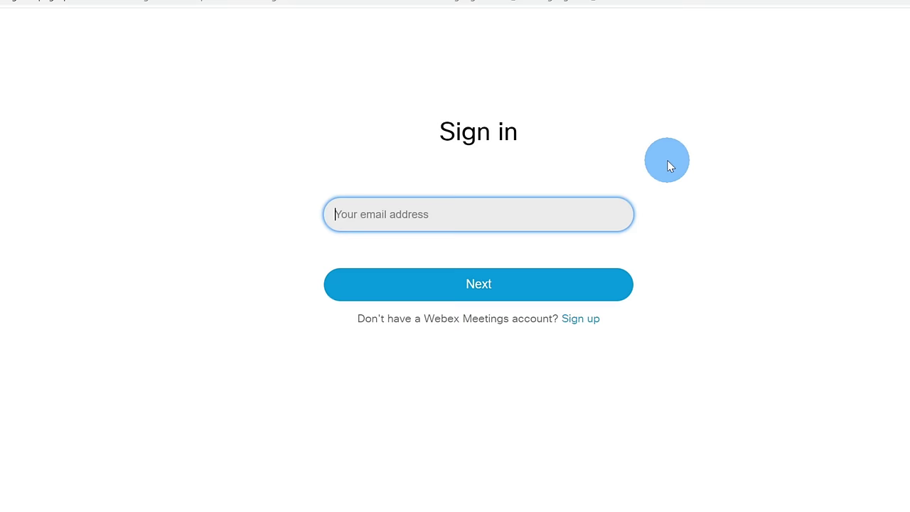
- Sign in with the account e-mail address and the pasted account password
{"action": "key", "text": "Return"}
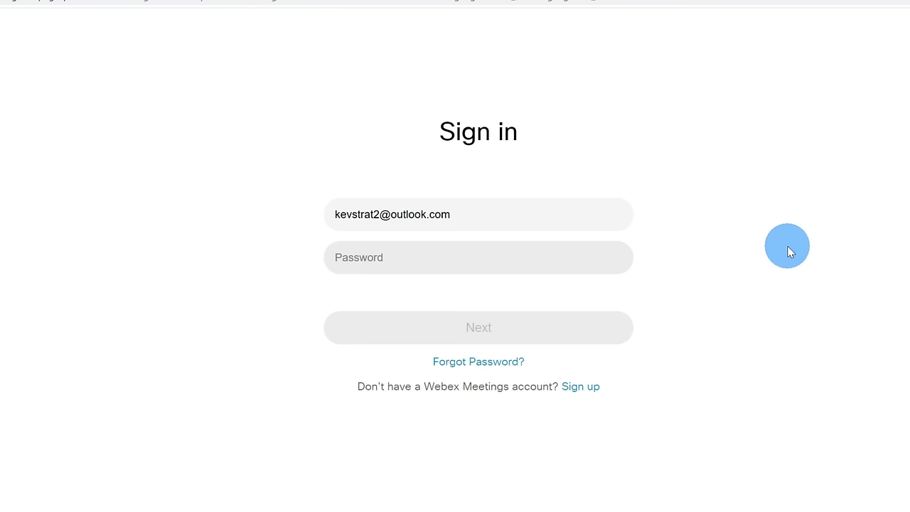
{"action": "left_click", "coordinate": [496, 248]}
{"action": "key", "text": "ctrl+v"}
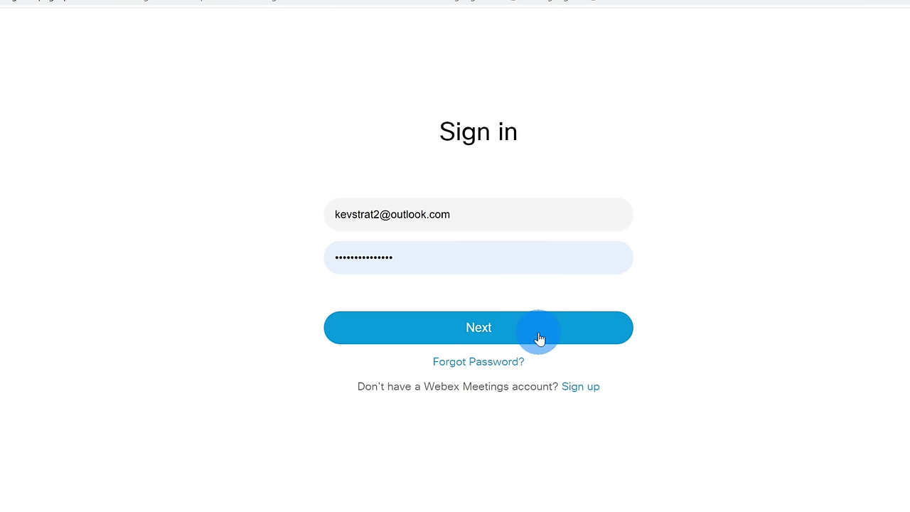
{"action": "left_click", "coordinate": [538, 337]}
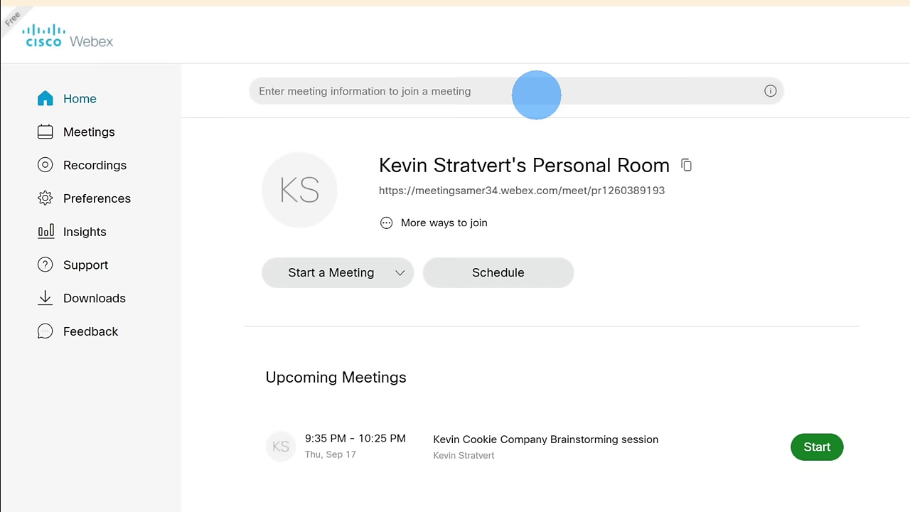
- Select the Personal Room link and copy it with the copy icon
{"action": "triple_click", "coordinate": [431, 192]}
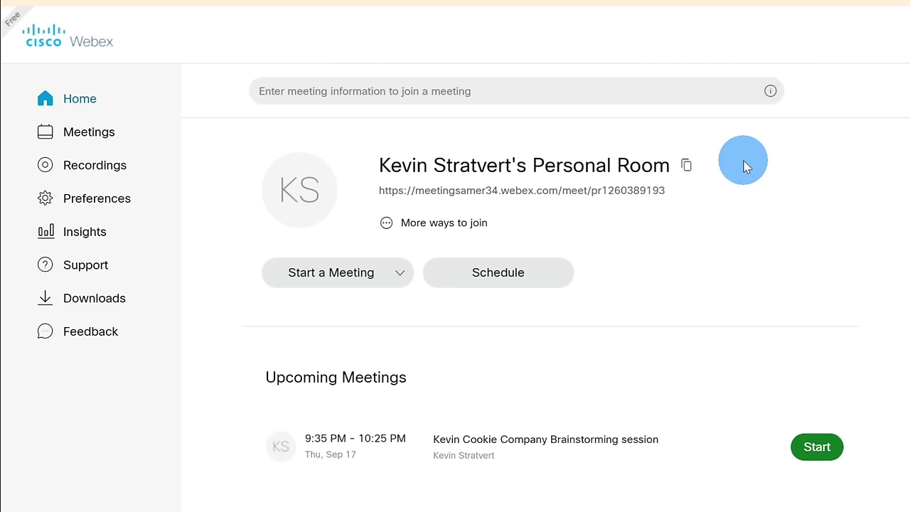
{"action": "left_click", "coordinate": [687, 171]}
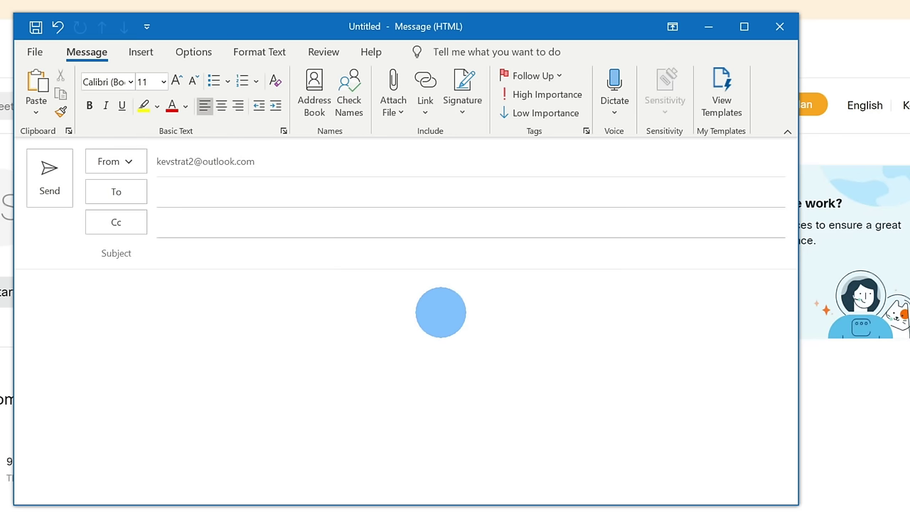
- Paste the personal room link and dial-in details into the Outlook draft, then return to Webex
{"action": "key", "text": "ctrl+v"}
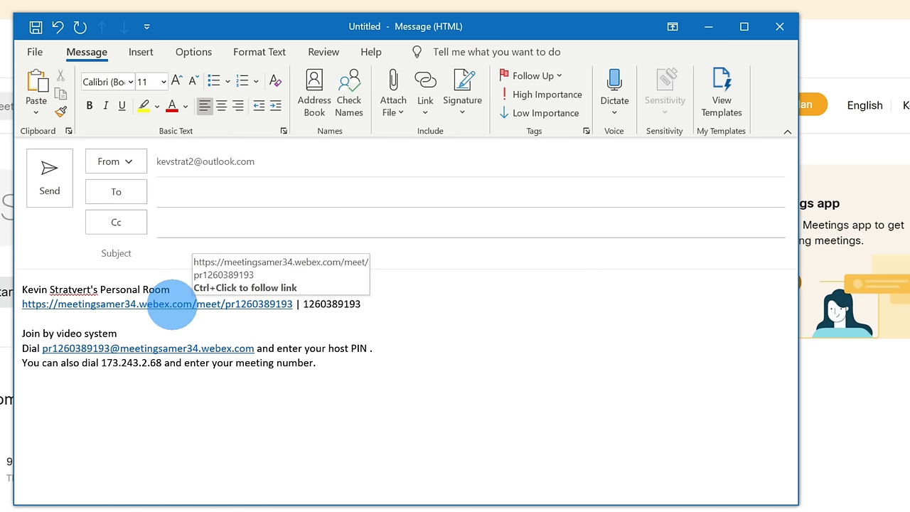
{"action": "double_click", "coordinate": [306, 304]}
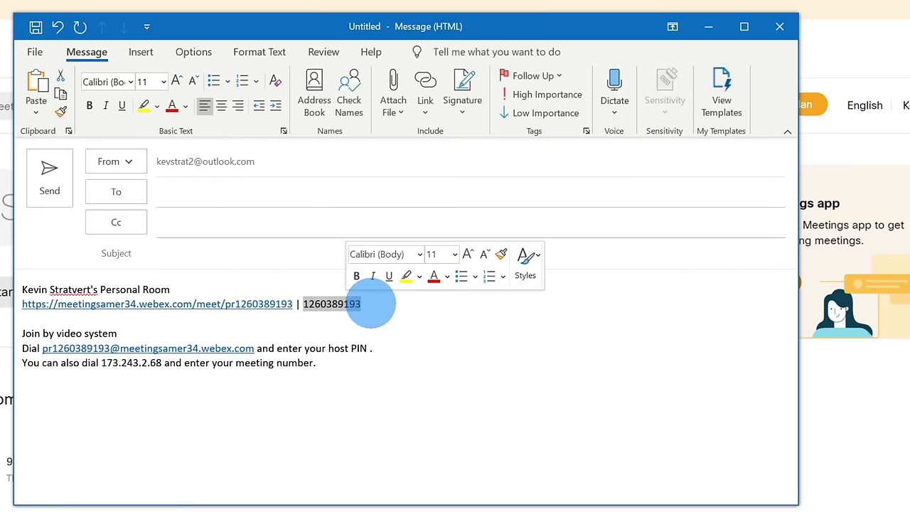
{"action": "left_click", "coordinate": [359, 304]}
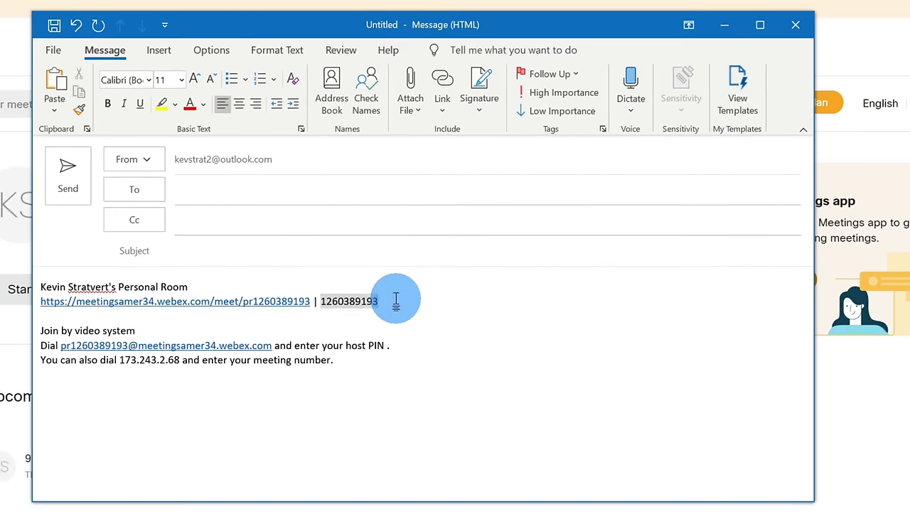
{"action": "left_click", "coordinate": [17, 233]}
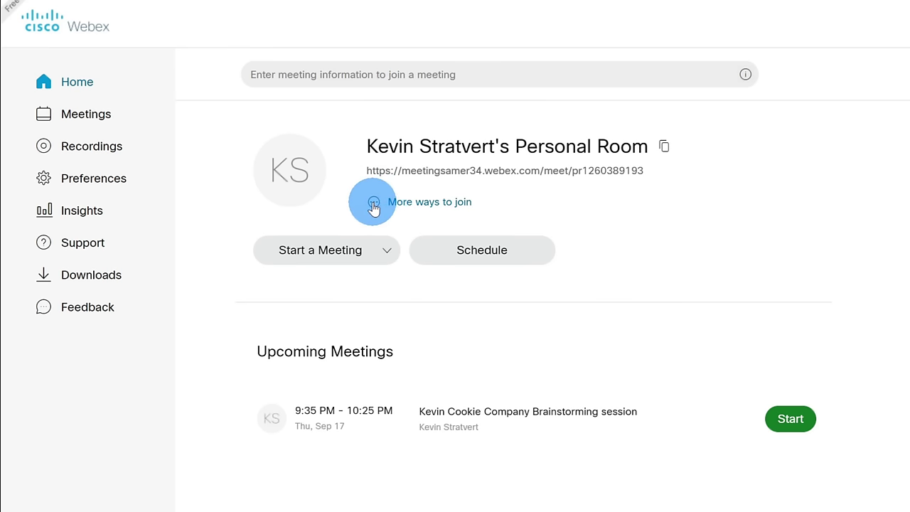
{"action": "left_click", "coordinate": [373, 205]}
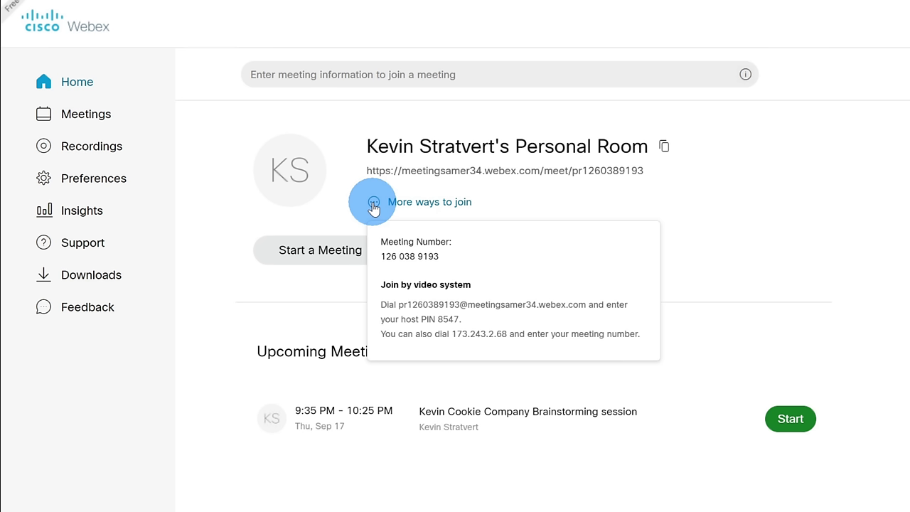
{"action": "left_click_drag", "start_coordinate": [380, 255], "coordinate": [441, 257]}
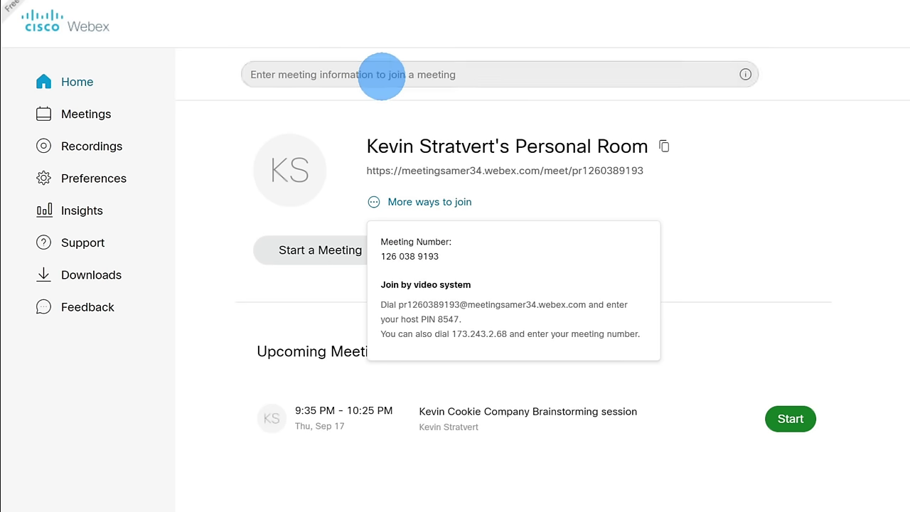
{"action": "left_click", "coordinate": [389, 73]}
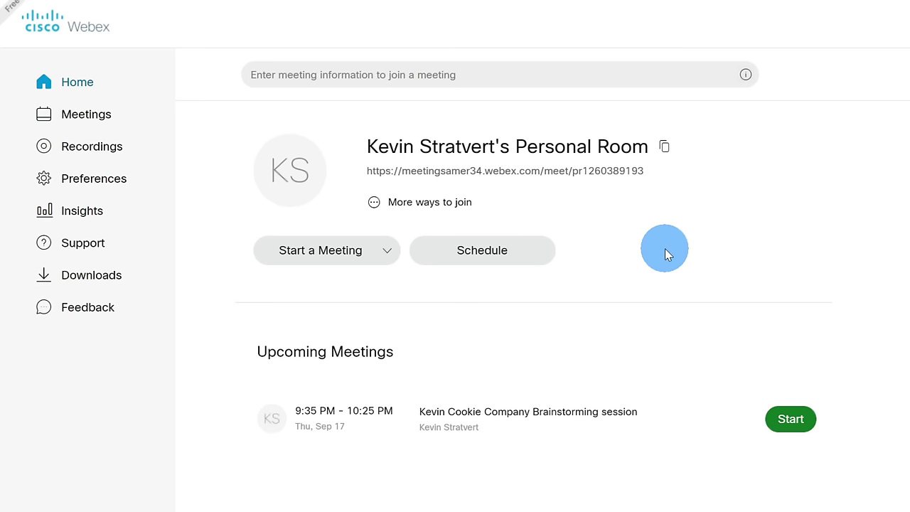
{"action": "left_click", "coordinate": [640, 173]}
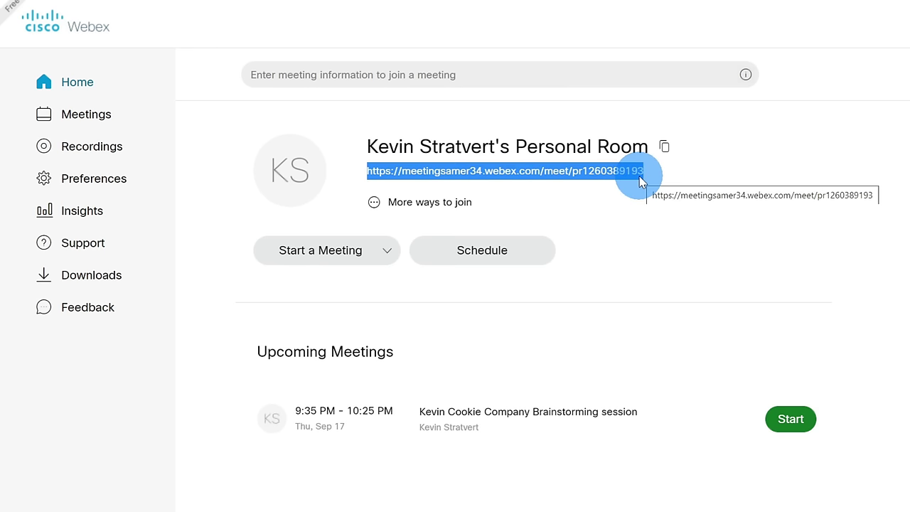
{"action": "left_click", "coordinate": [457, 193]}
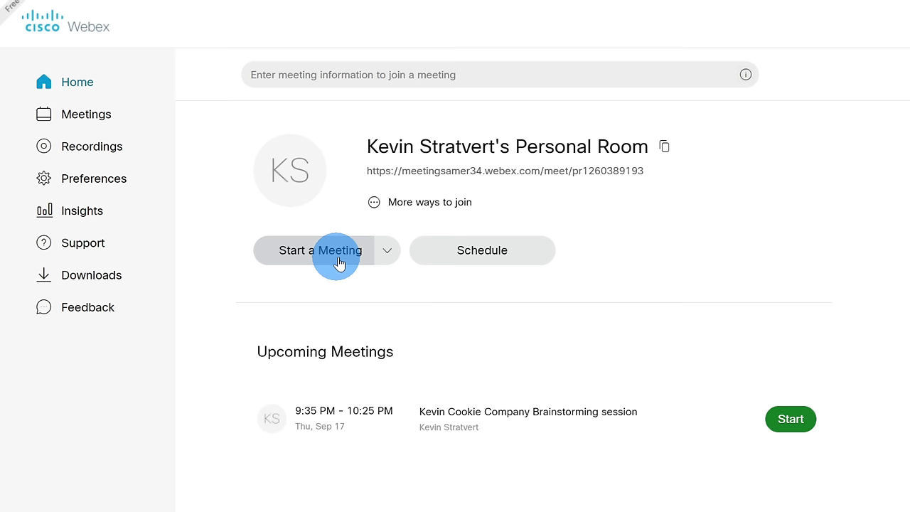
{"action": "left_click", "coordinate": [387, 260]}
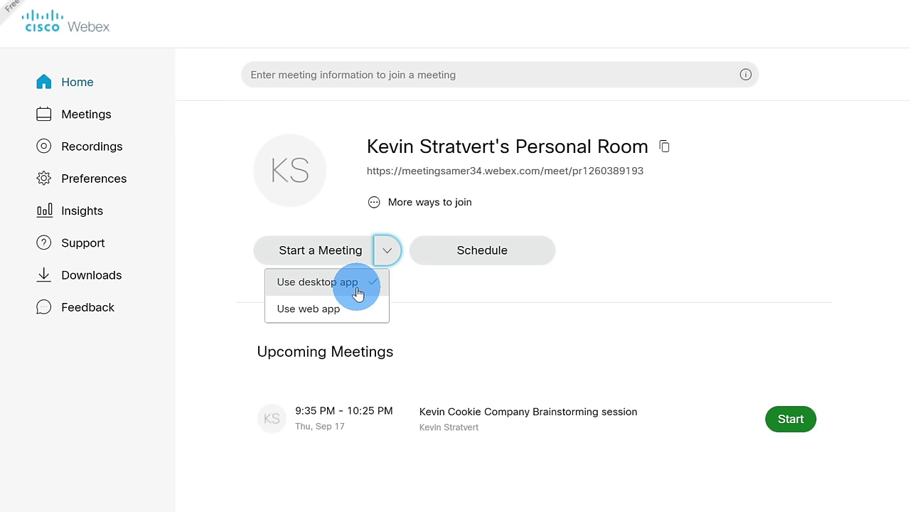
{"action": "left_click", "coordinate": [357, 291]}
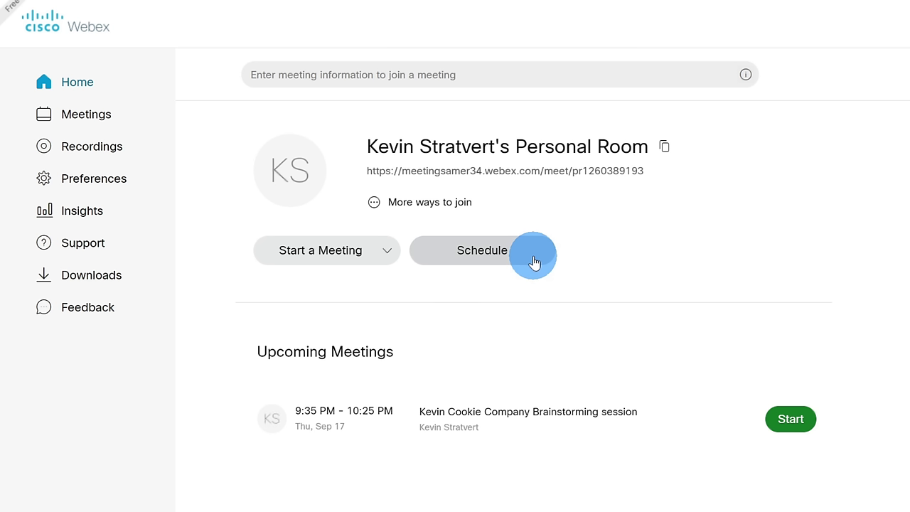
- Schedule a Webex Meetings Pro 3 Free meeting topic naming the Cookie Company brainstorming session
{"action": "left_click", "coordinate": [534, 263]}
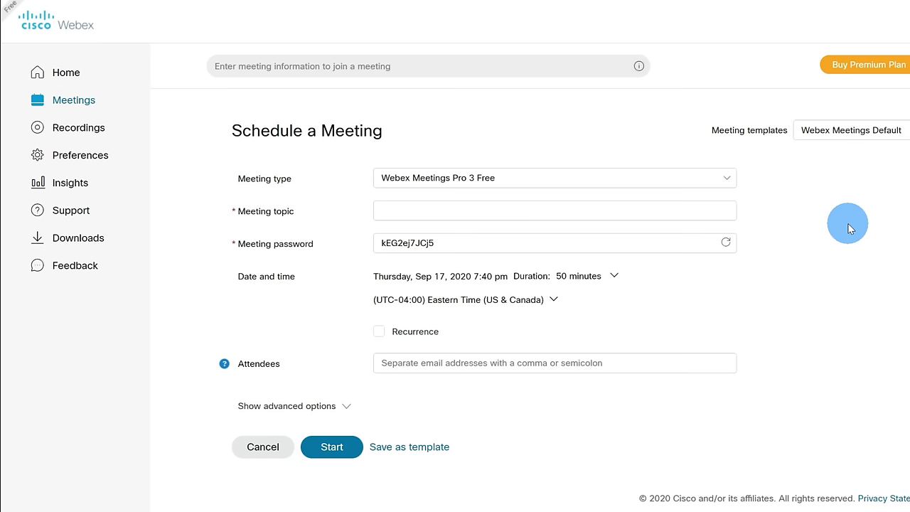
{"action": "left_click", "coordinate": [724, 184]}
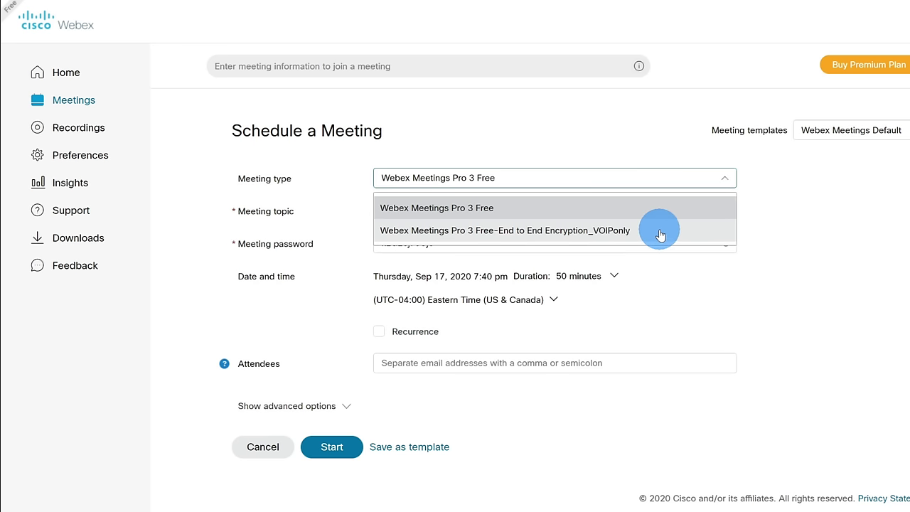
{"action": "left_click", "coordinate": [697, 206]}
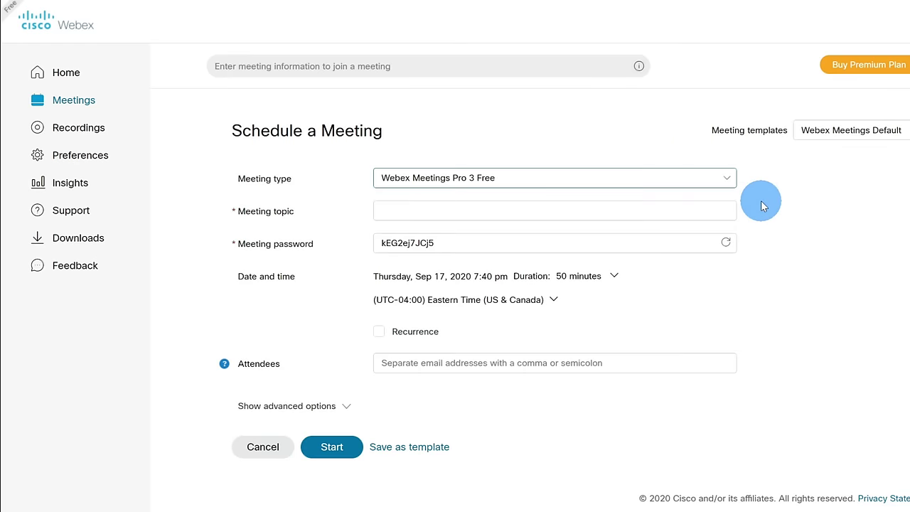
{"action": "left_click", "coordinate": [652, 207]}
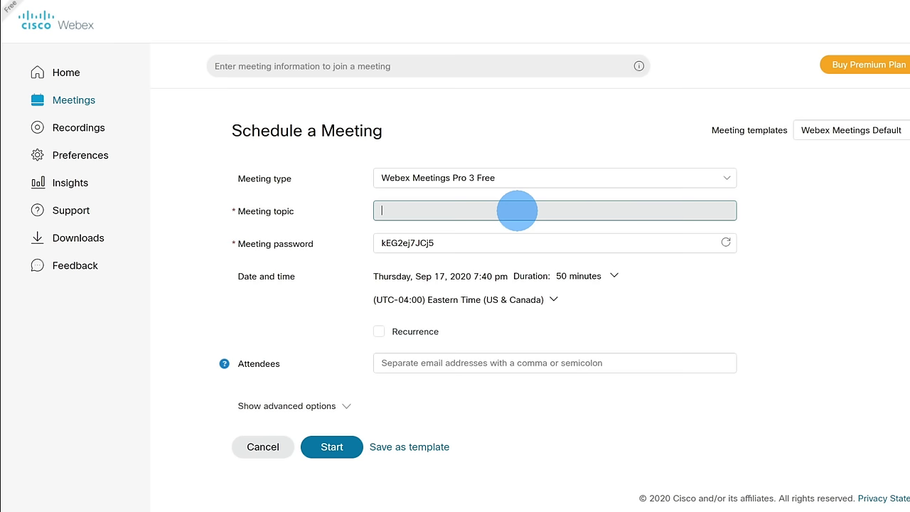
{"action": "type", "text": "Kevin Cookie Company brainstorming session"}
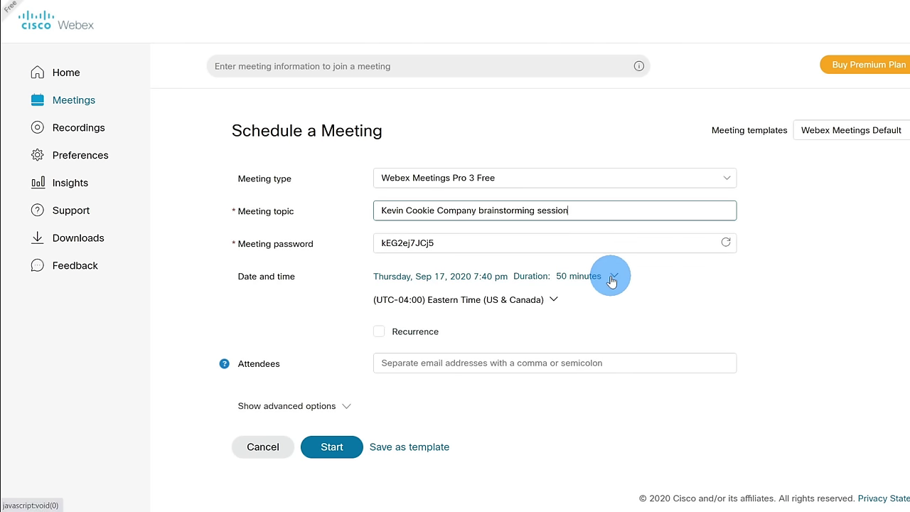
- Set the date and time to Friday, Sep 18, 2020, 9:00 am, 50 minutes, Eastern Time
{"action": "left_click", "coordinate": [612, 277]}
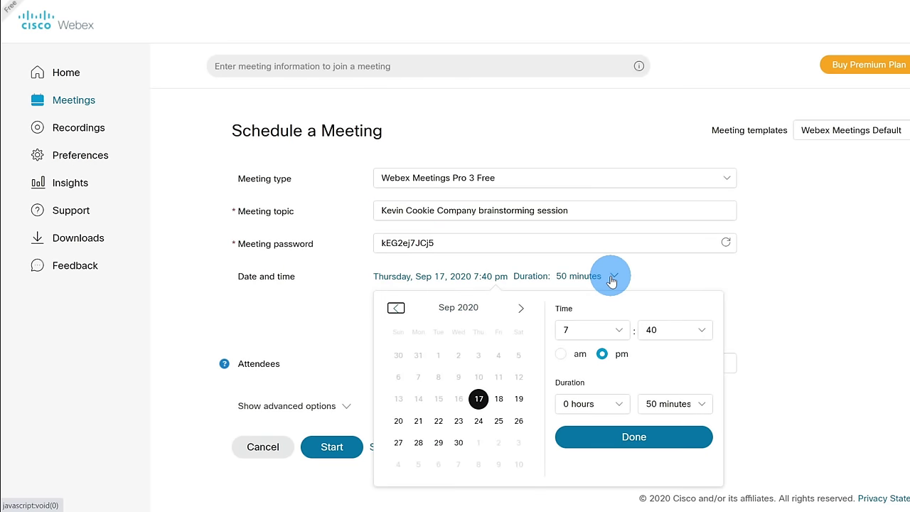
{"action": "left_click", "coordinate": [666, 405]}
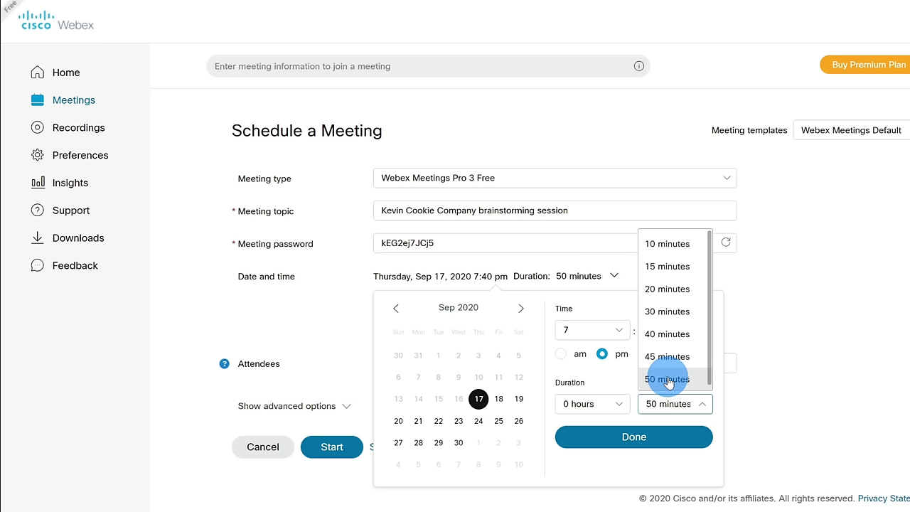
{"action": "left_click", "coordinate": [589, 278]}
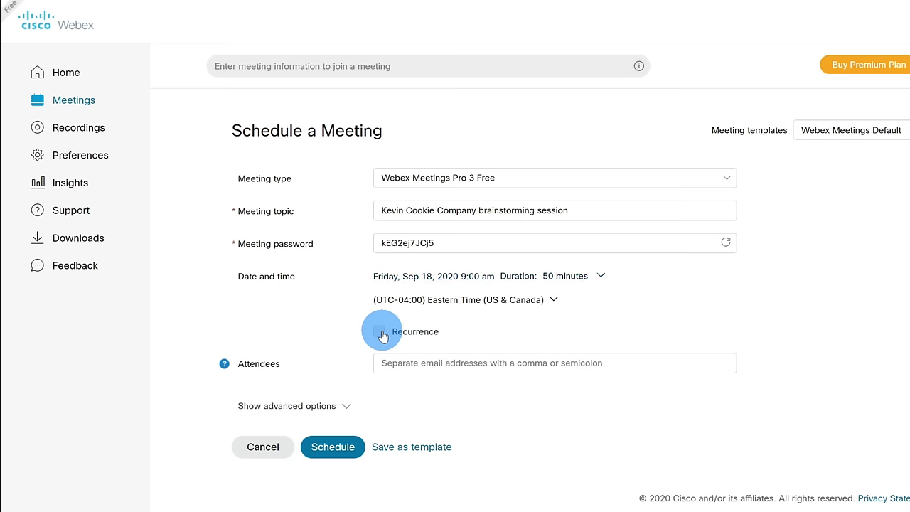
- Toggle recurrence on and back off, leaving the meeting non-recurring, and submit the form
{"action": "left_click", "coordinate": [381, 334]}
{"action": "scroll", "coordinate": [381, 334], "scroll_direction": "down", "scroll_amount": 3}
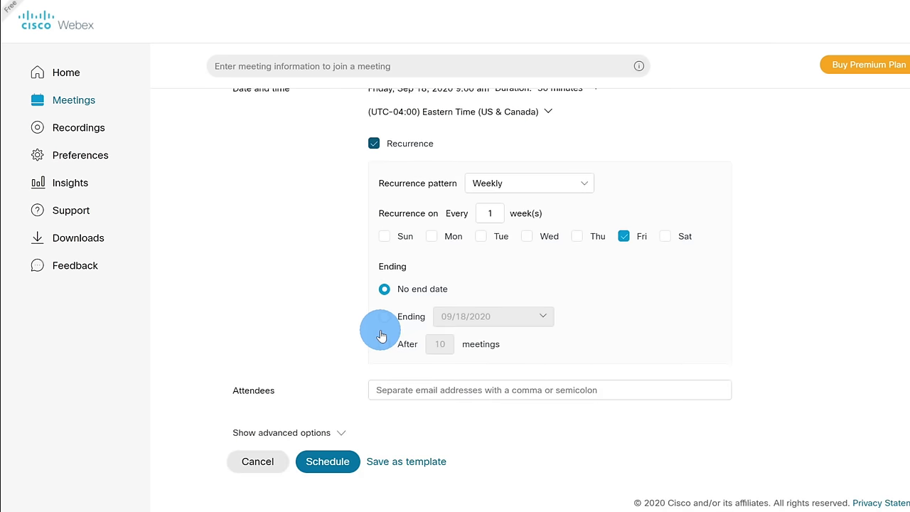
{"action": "left_click", "coordinate": [375, 145]}
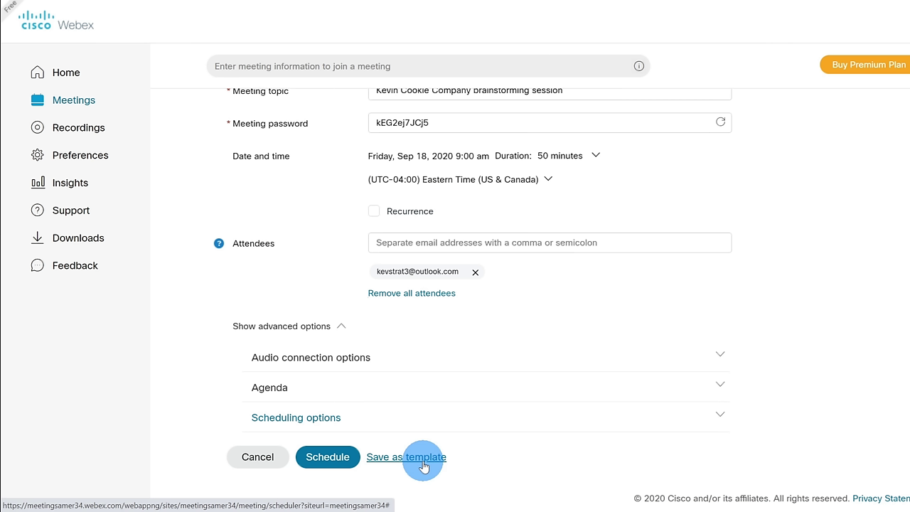
{"action": "left_click", "coordinate": [327, 461]}
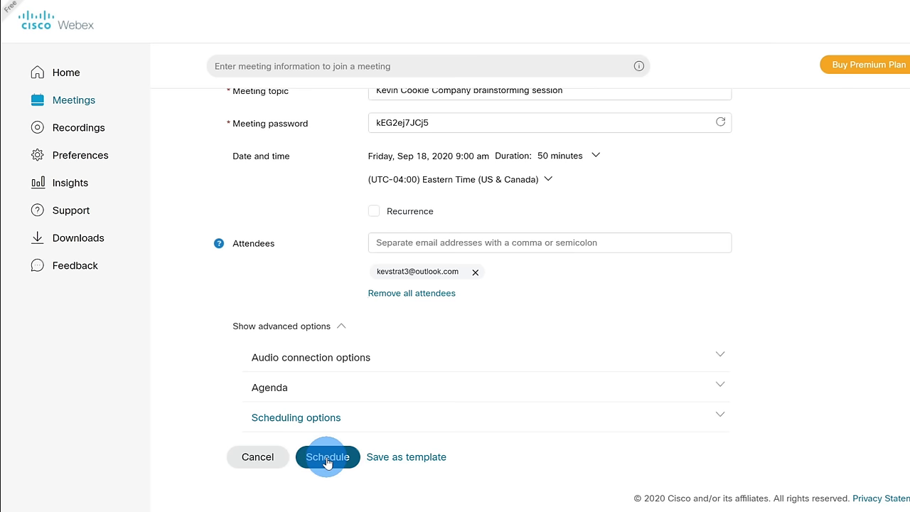
- Confirm the schedule and select the meeting number on the session's details page
{"action": "left_click", "coordinate": [327, 459]}
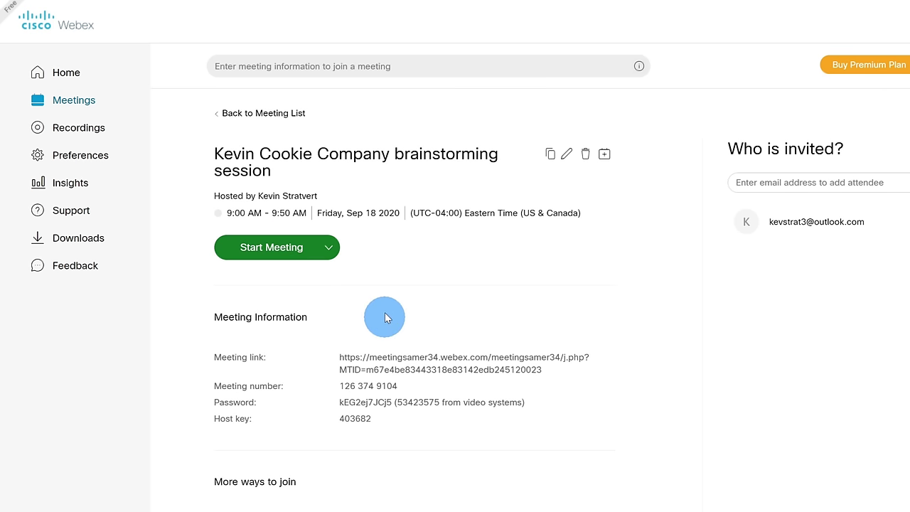
{"action": "triple_click", "coordinate": [387, 366]}
{"action": "triple_click", "coordinate": [384, 388]}
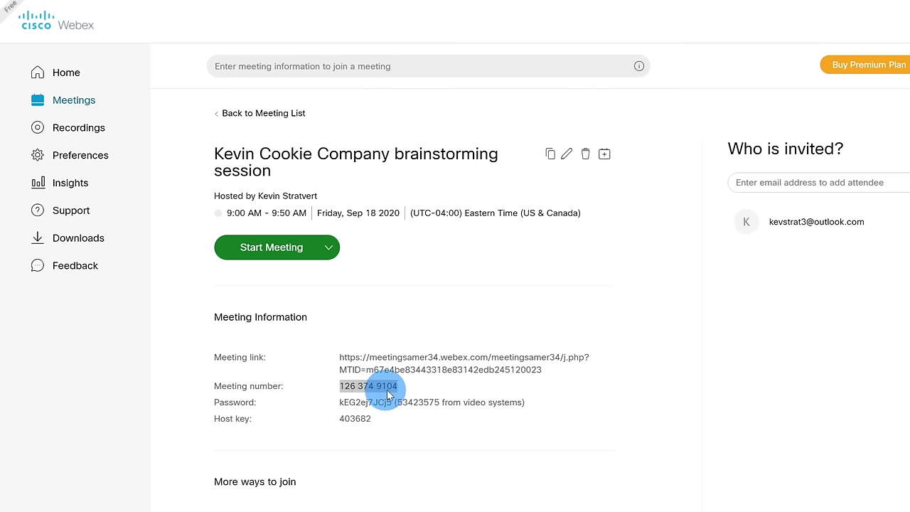
{"action": "left_click_drag", "start_coordinate": [390, 390], "coordinate": [390, 393]}
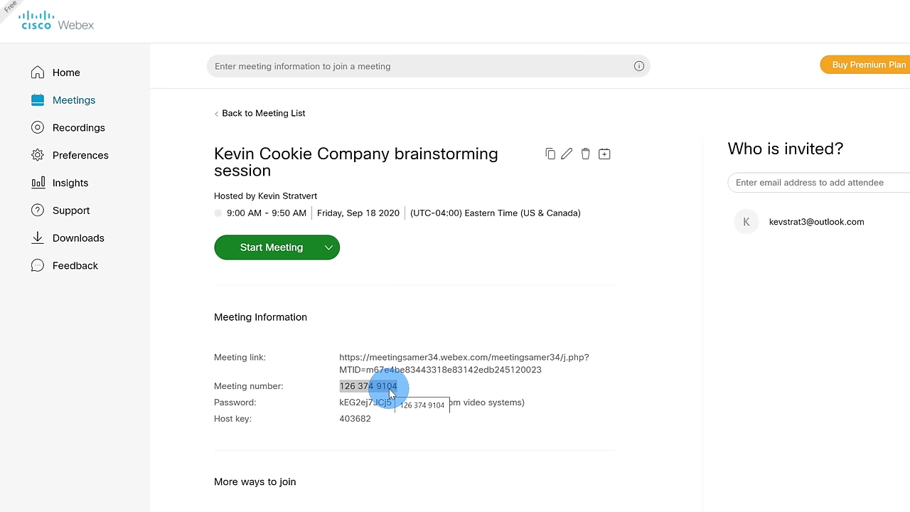
{"action": "left_click_drag", "start_coordinate": [389, 393], "coordinate": [478, 253]}
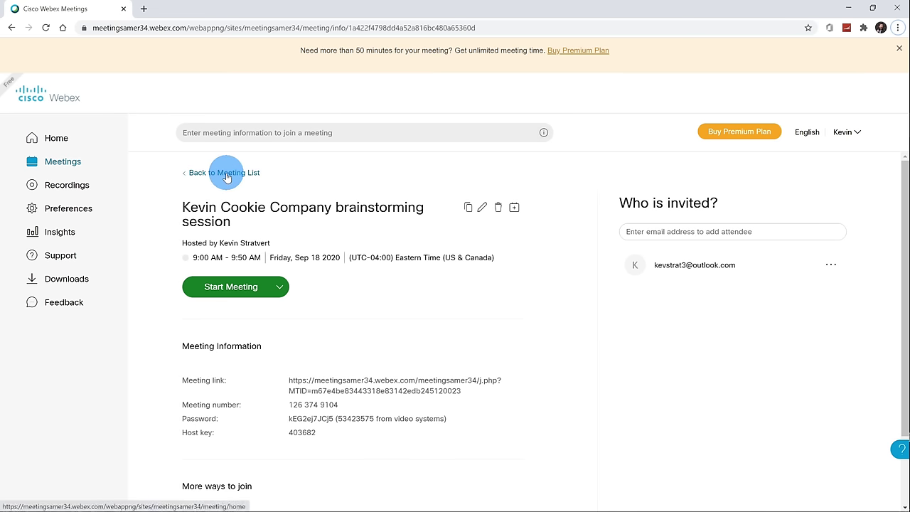
- Go back to the meeting list, then open the Downloads page from the sidebar
{"action": "left_click", "coordinate": [199, 179]}
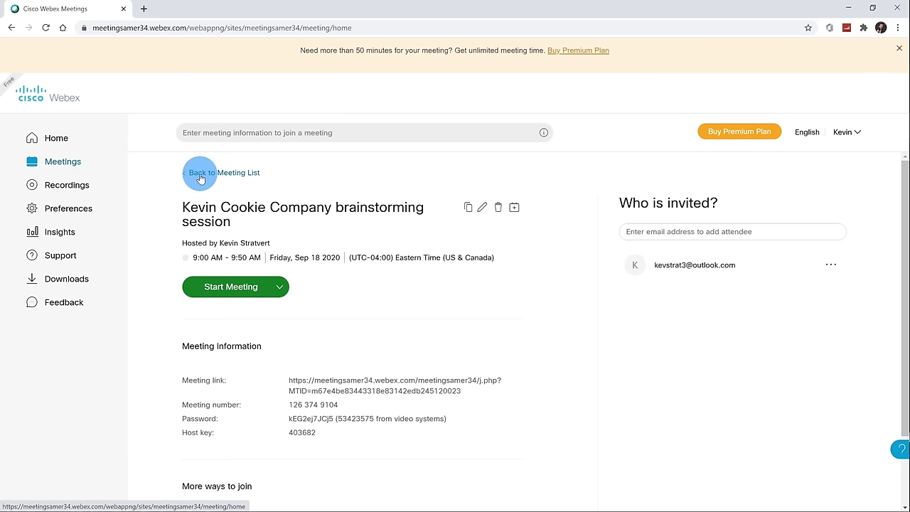
{"action": "left_click", "coordinate": [200, 175]}
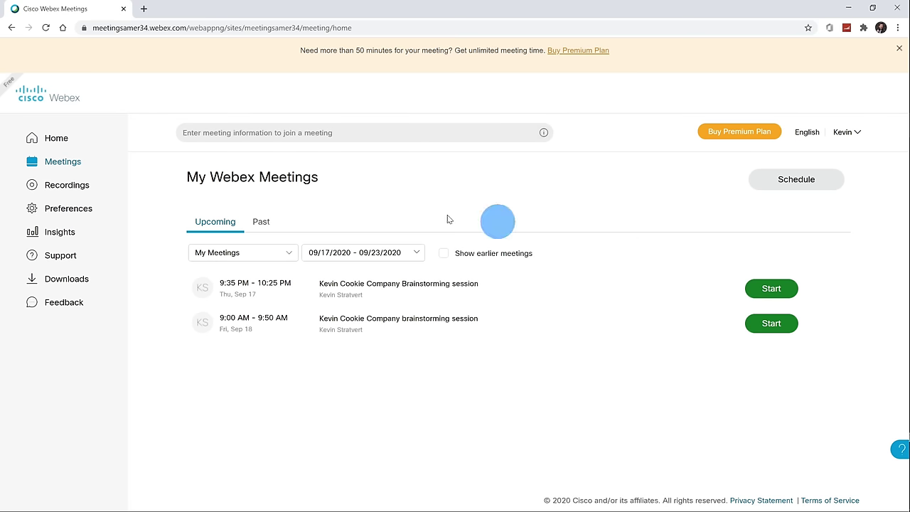
{"action": "left_click", "coordinate": [102, 281]}
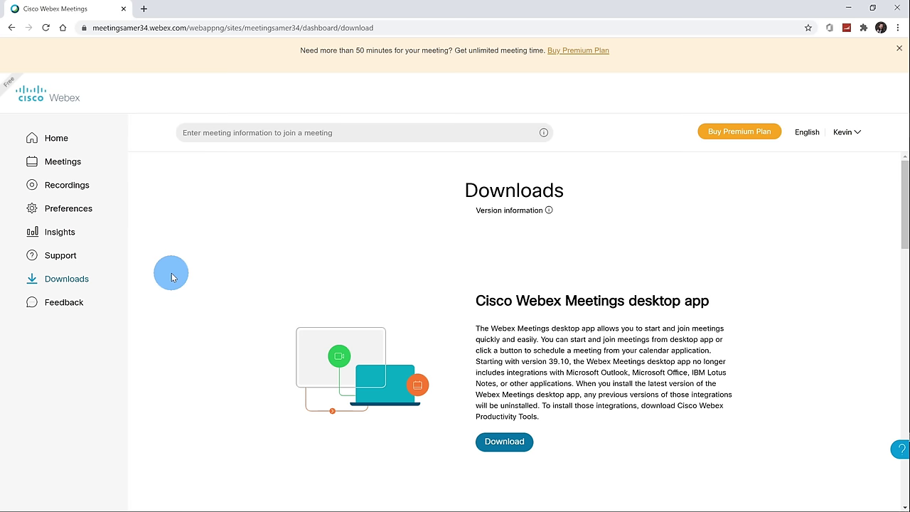
- Scroll the Downloads page, then go back to the My Webex Meetings list
{"action": "scroll", "coordinate": [346, 234], "scroll_direction": "down", "scroll_amount": 1}
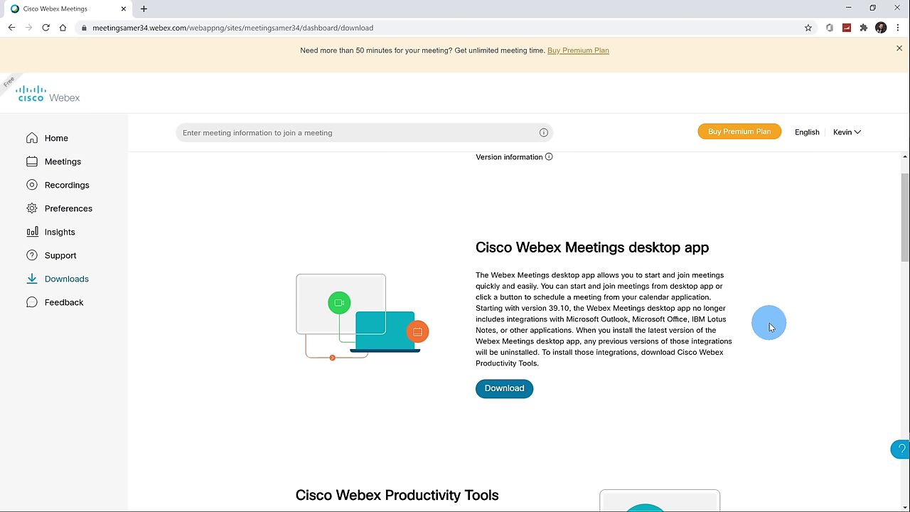
{"action": "scroll", "coordinate": [768, 323], "scroll_direction": "down", "scroll_amount": 3}
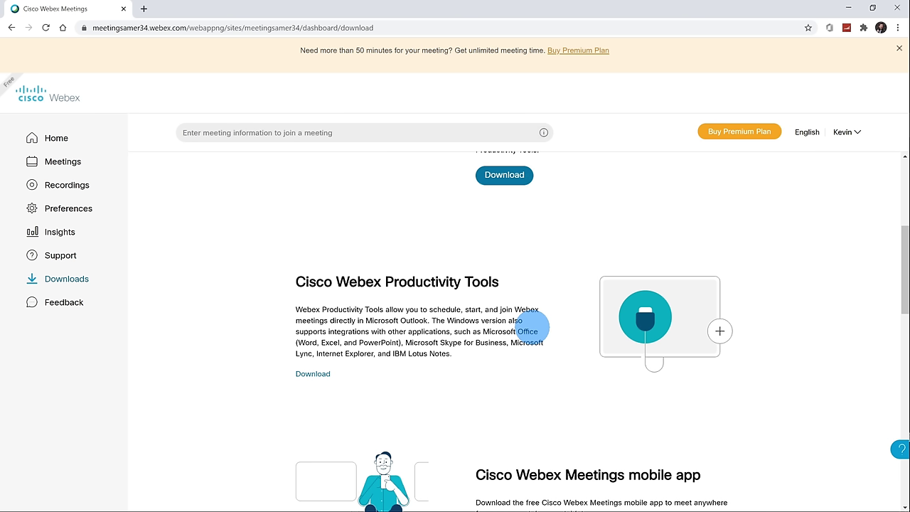
{"action": "key", "text": "alt+Left"}
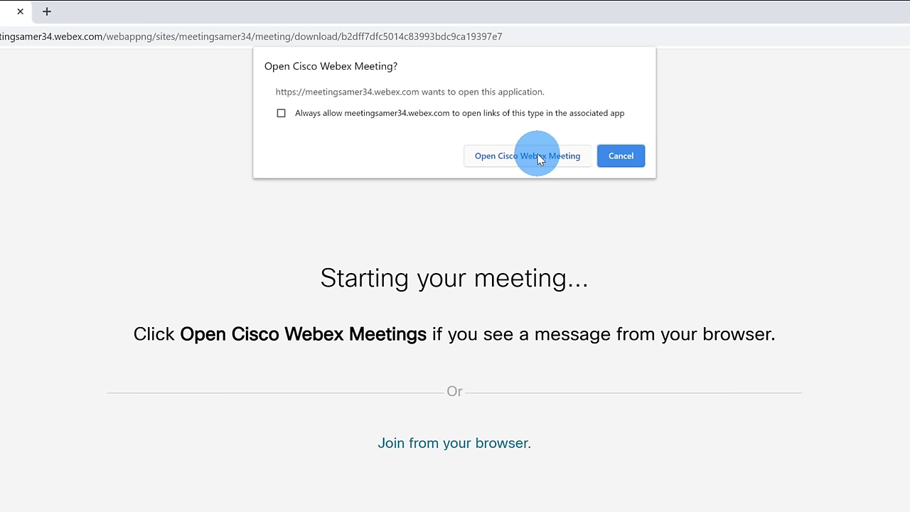
- Accept the browser prompt to open the meeting in the Cisco Webex Meeting desktop app
{"action": "left_click", "coordinate": [538, 157]}
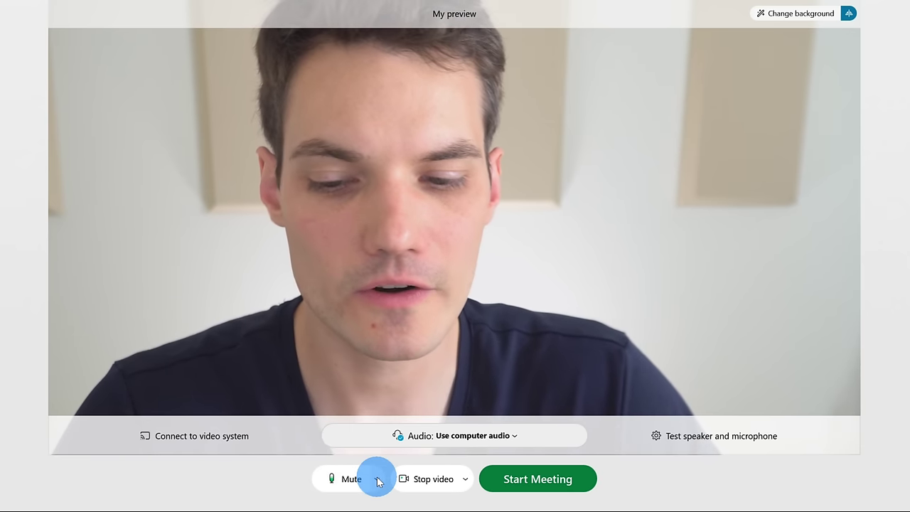
{"action": "left_click", "coordinate": [377, 479]}
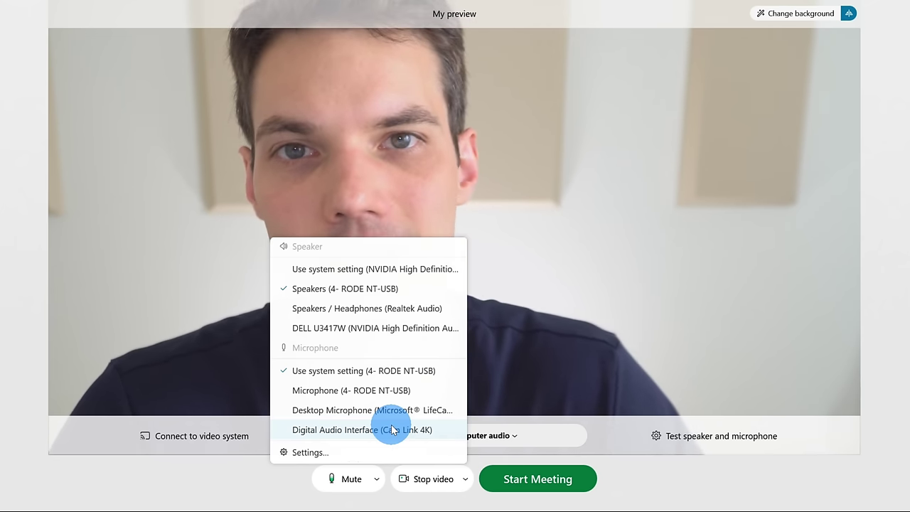
{"action": "left_click", "coordinate": [391, 430]}
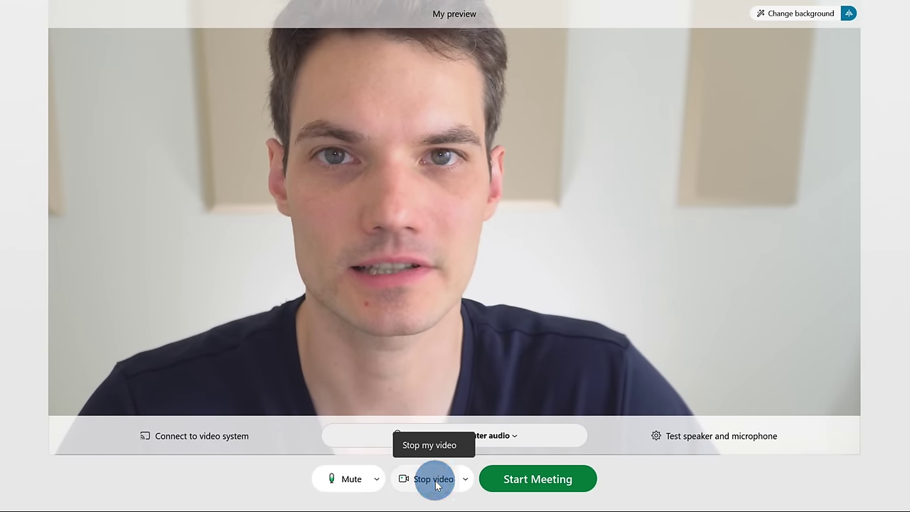
{"action": "left_click", "coordinate": [437, 485]}
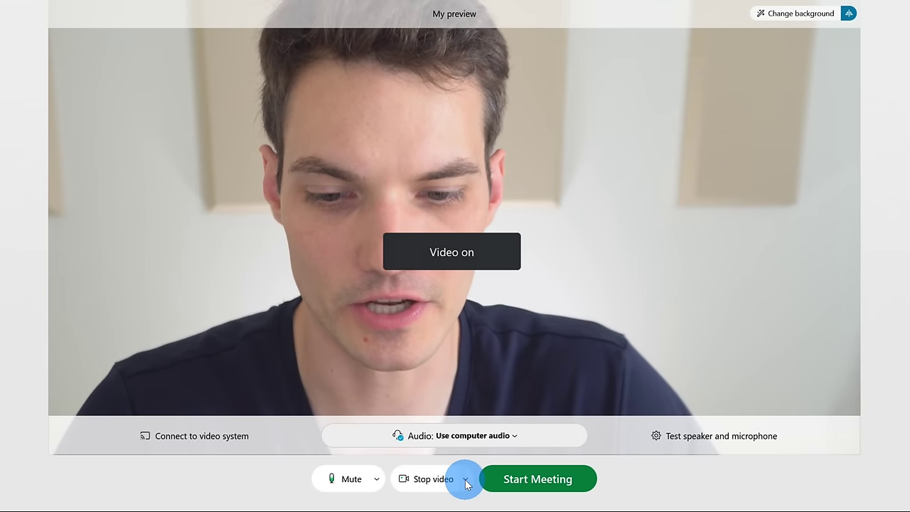
{"action": "left_click", "coordinate": [466, 480]}
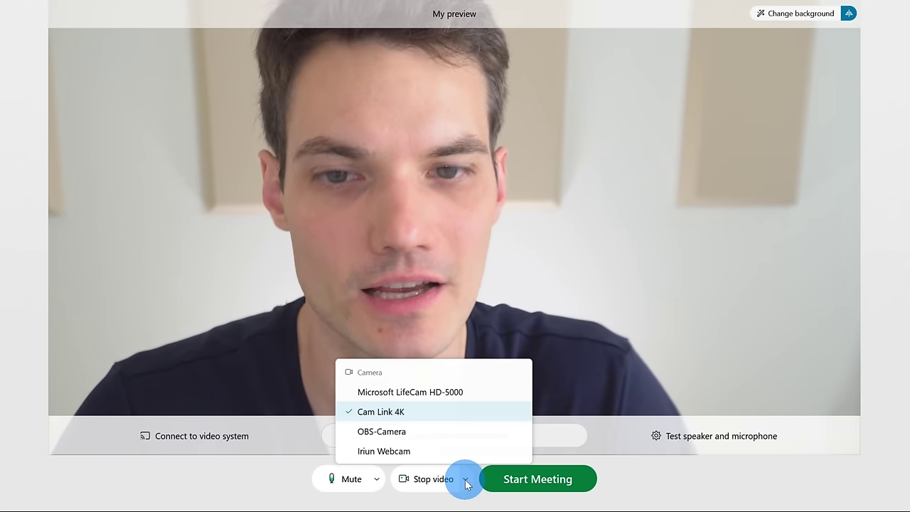
{"action": "left_click", "coordinate": [587, 349]}
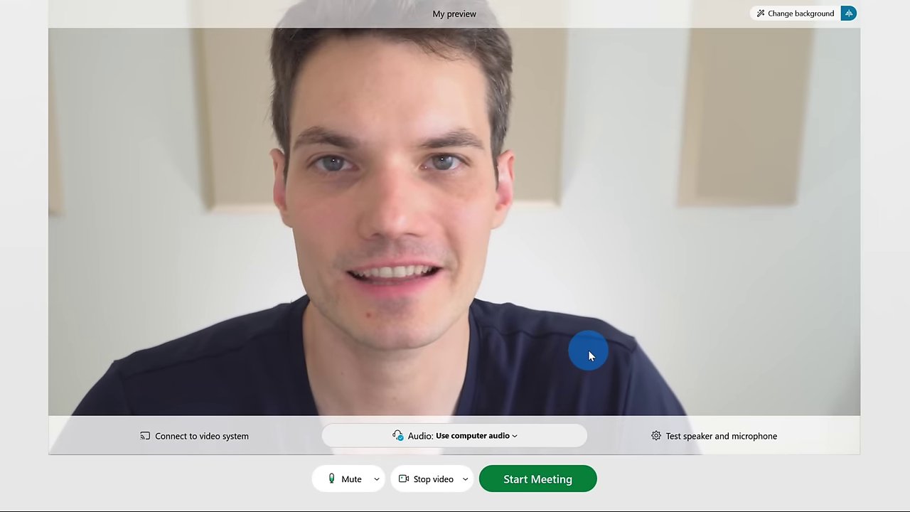
- Try Blur, then apply the Executive office virtual background and close the background choices
{"action": "left_click", "coordinate": [800, 16]}
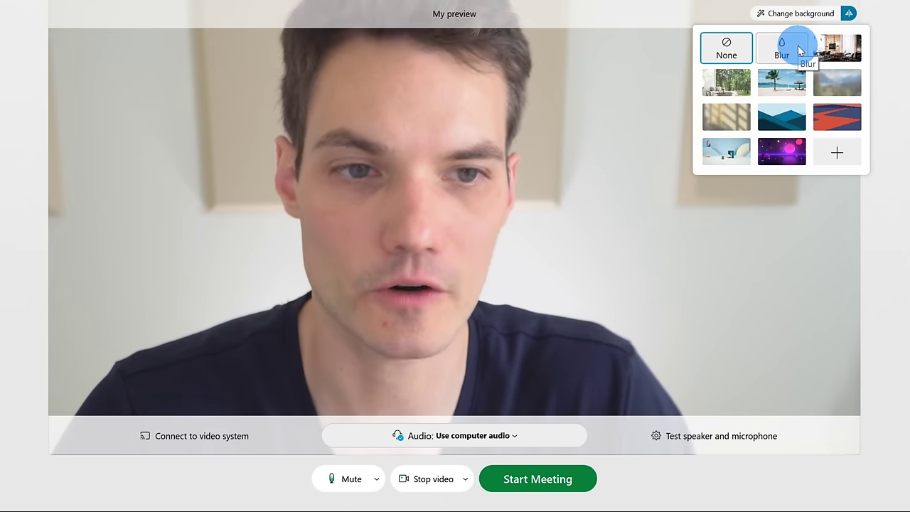
{"action": "left_click", "coordinate": [797, 46]}
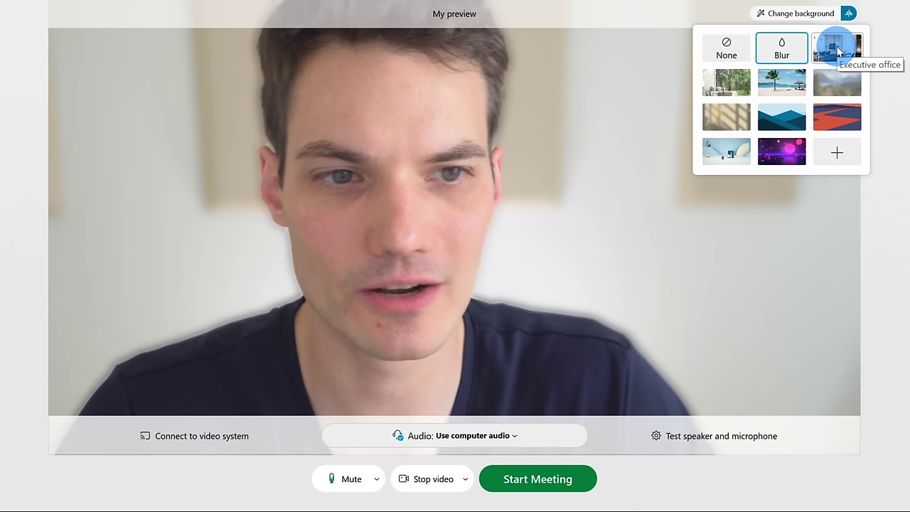
{"action": "left_click", "coordinate": [837, 50]}
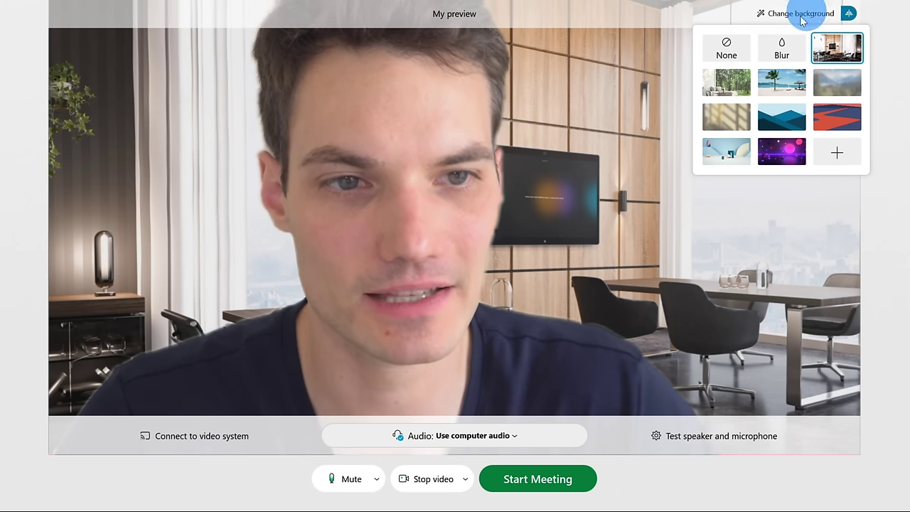
{"action": "left_click", "coordinate": [629, 90]}
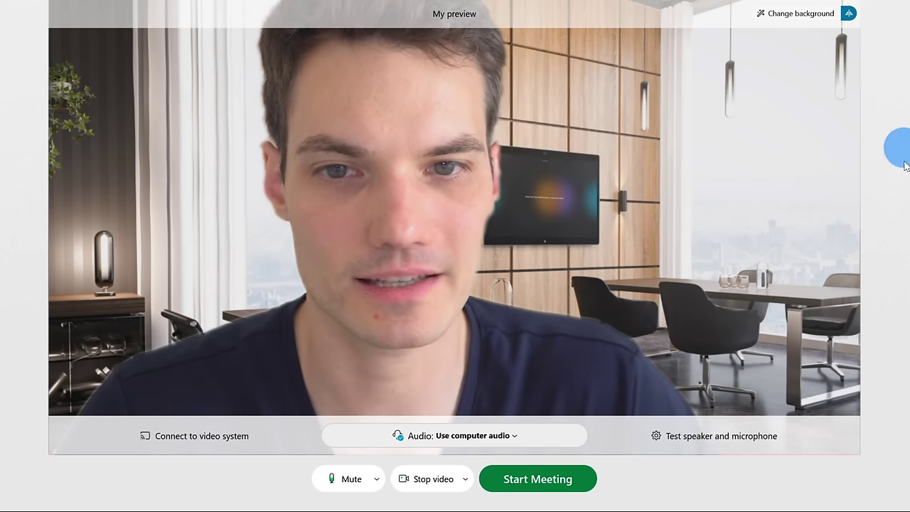
- Go live with the green Start Meeting button below the video preview
{"action": "mouse_move", "coordinate": [715, 442]}
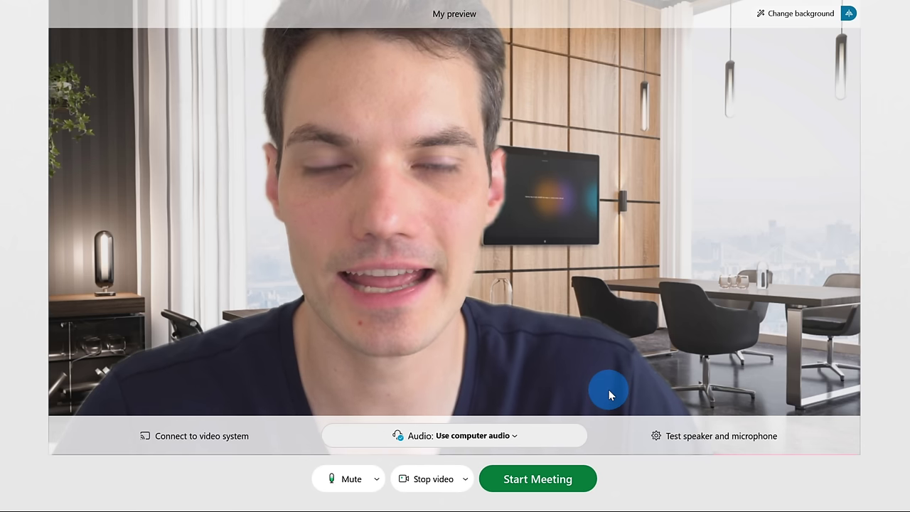
{"action": "left_click", "coordinate": [553, 481]}
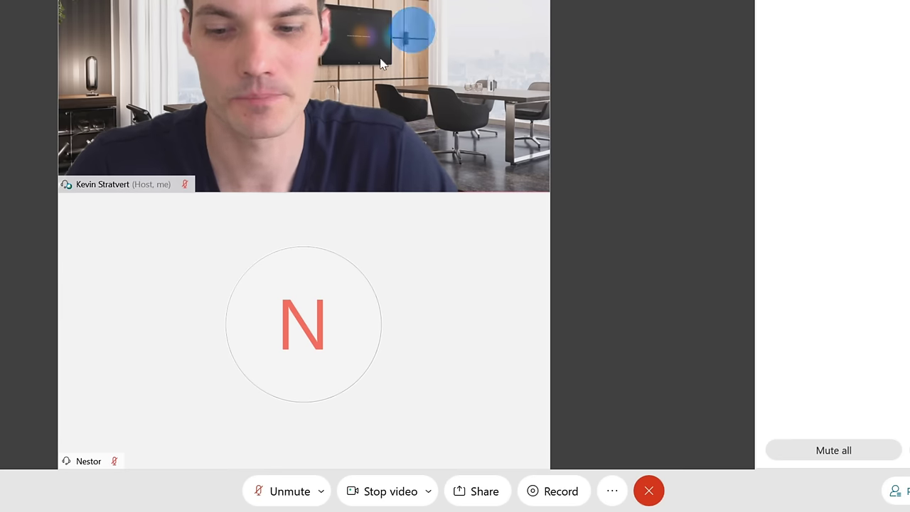
{"action": "mouse_move", "coordinate": [330, 295]}
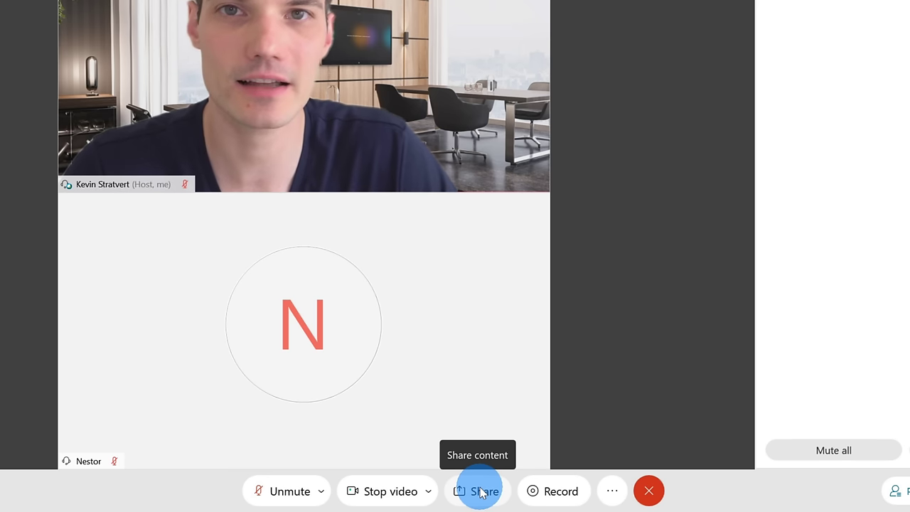
- Bring up the Share Content choices and browse the available sharing options
{"action": "left_click", "coordinate": [481, 492]}
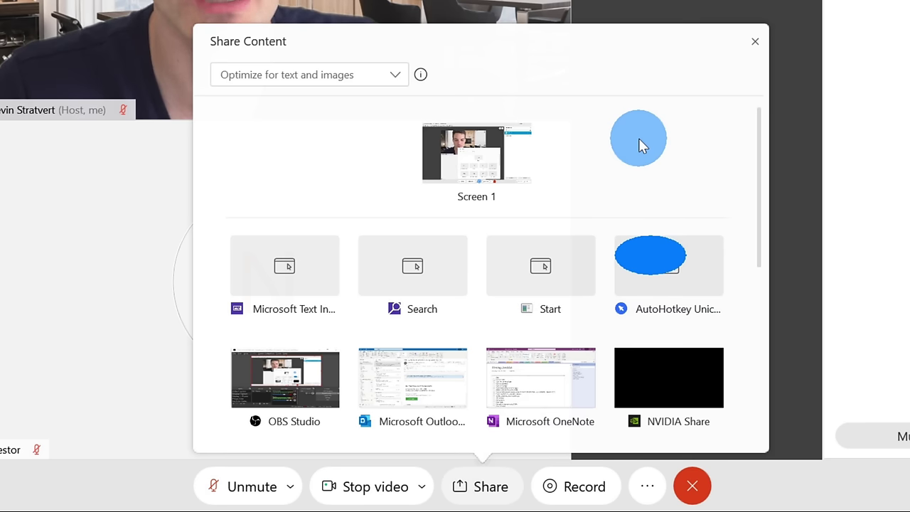
{"action": "mouse_move", "coordinate": [498, 149]}
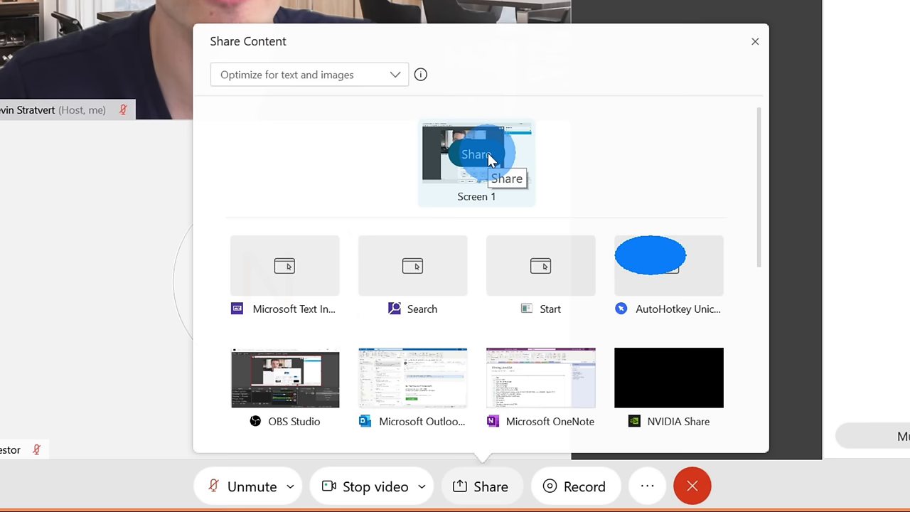
{"action": "mouse_move", "coordinate": [459, 274]}
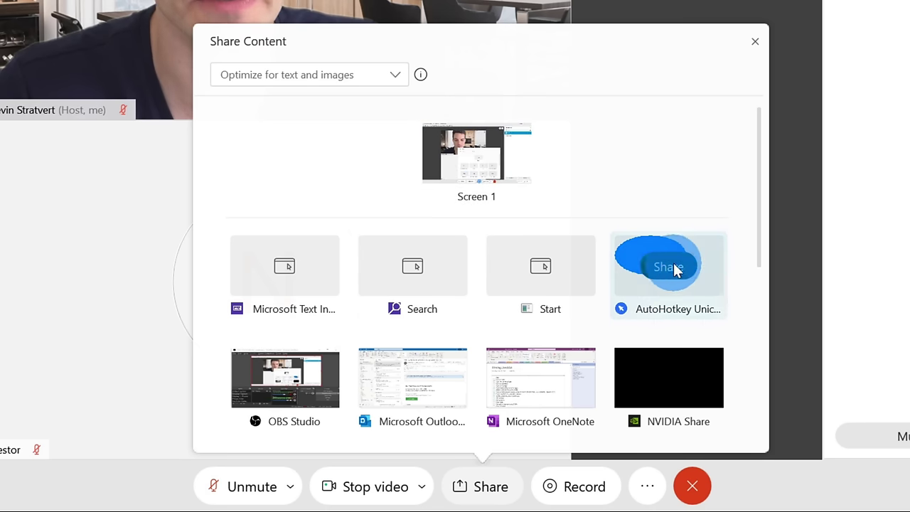
{"action": "mouse_move", "coordinate": [481, 380]}
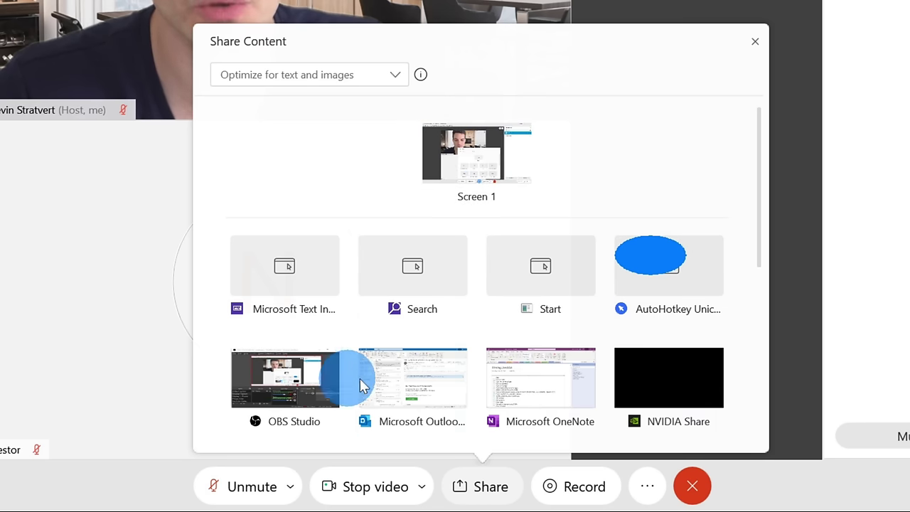
{"action": "mouse_move", "coordinate": [534, 380]}
{"action": "scroll", "coordinate": [538, 382], "scroll_direction": "down", "scroll_amount": 5}
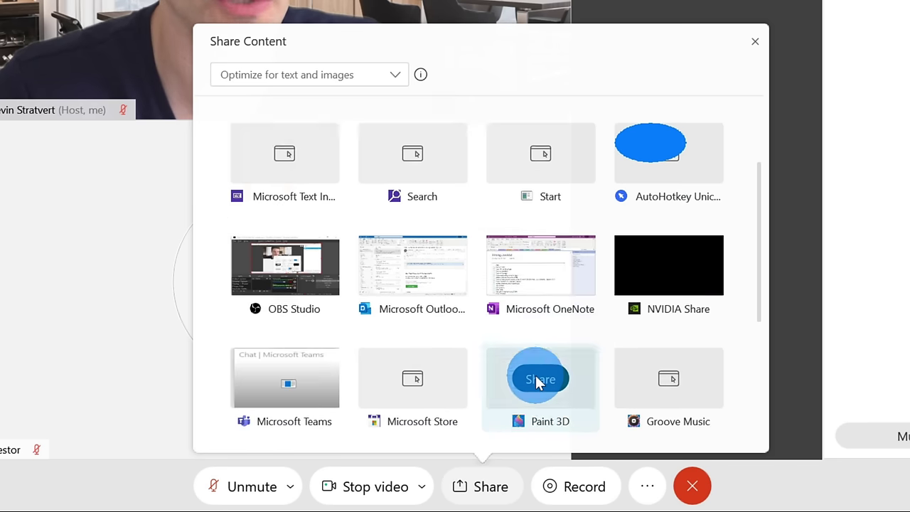
{"action": "mouse_move", "coordinate": [465, 302]}
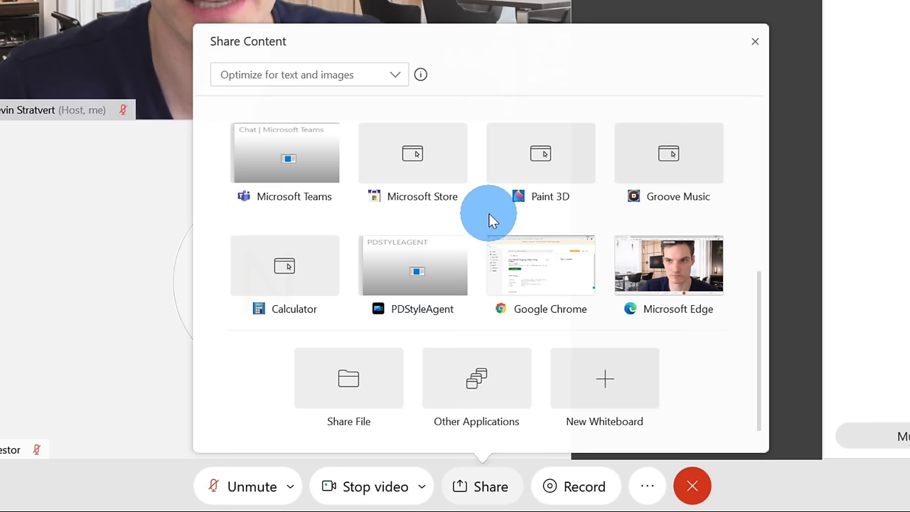
{"action": "scroll", "coordinate": [488, 213], "scroll_direction": "down", "scroll_amount": 1}
{"action": "mouse_move", "coordinate": [370, 360]}
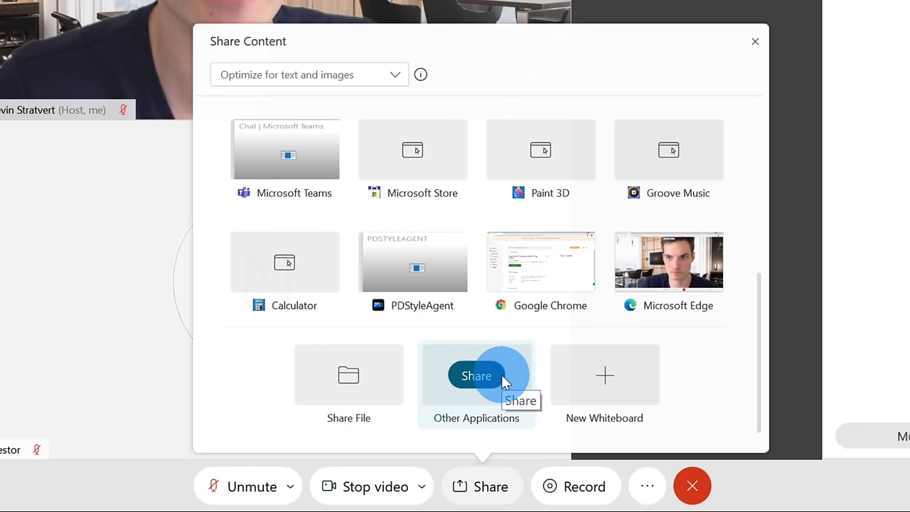
{"action": "mouse_move", "coordinate": [597, 385]}
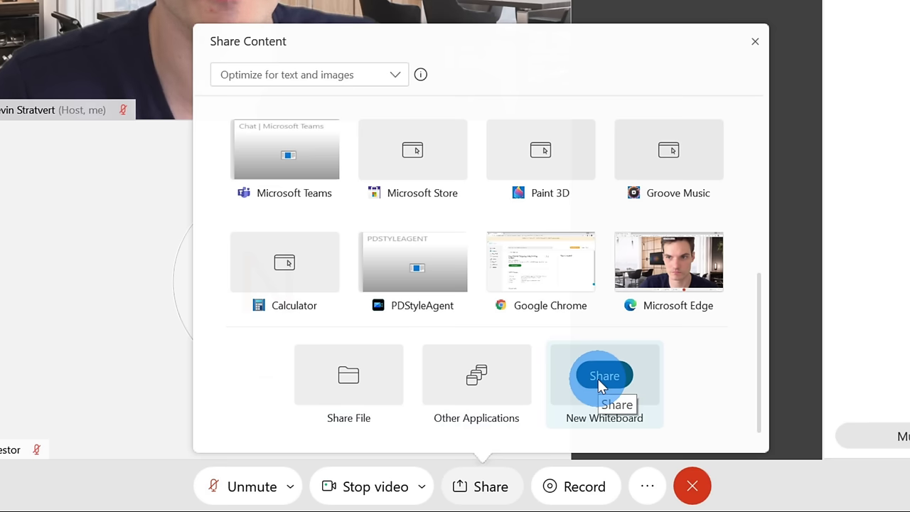
{"action": "scroll", "coordinate": [597, 385], "scroll_direction": "up", "scroll_amount": 5}
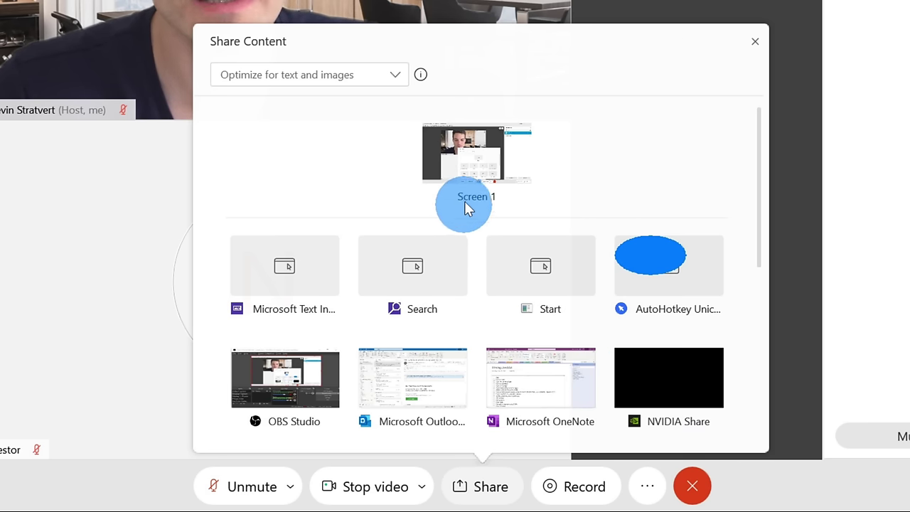
- Keep 'Optimize for text and images' and share the entire Screen 1
{"action": "left_click", "coordinate": [386, 74]}
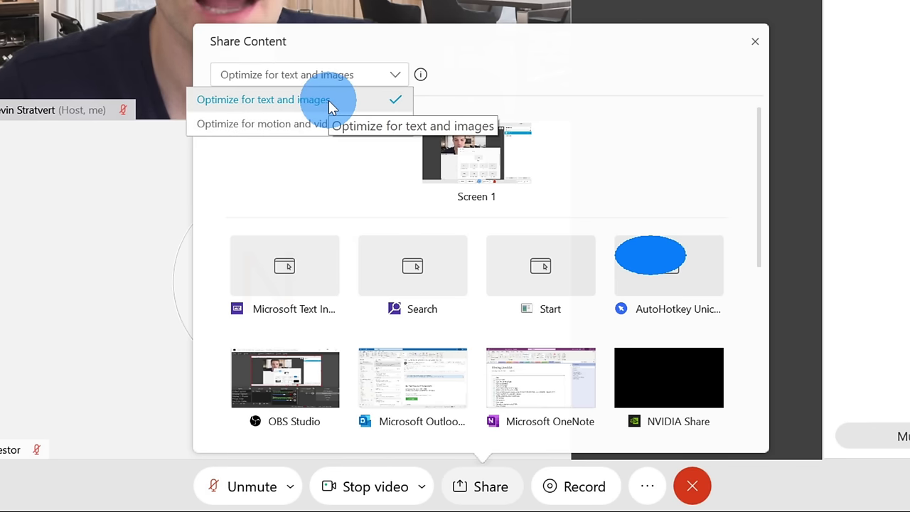
{"action": "left_click", "coordinate": [329, 100]}
{"action": "mouse_move", "coordinate": [478, 142]}
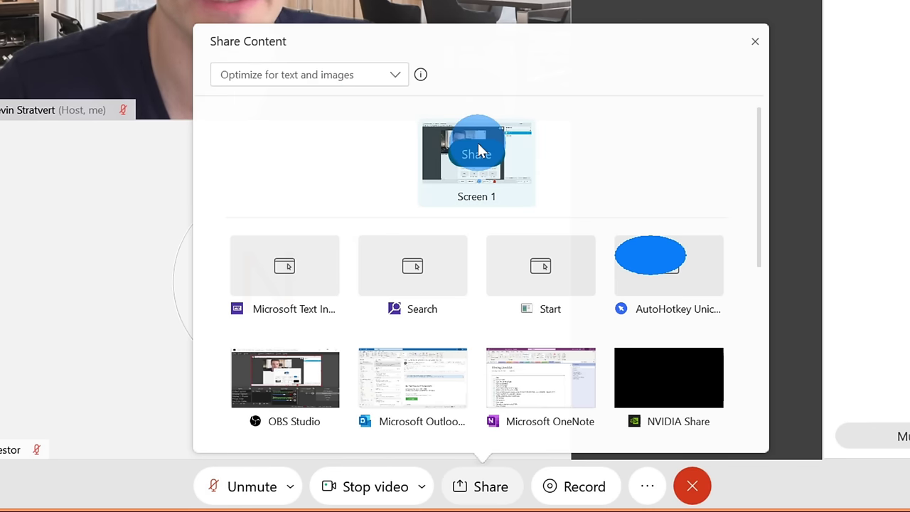
{"action": "left_click", "coordinate": [477, 143]}
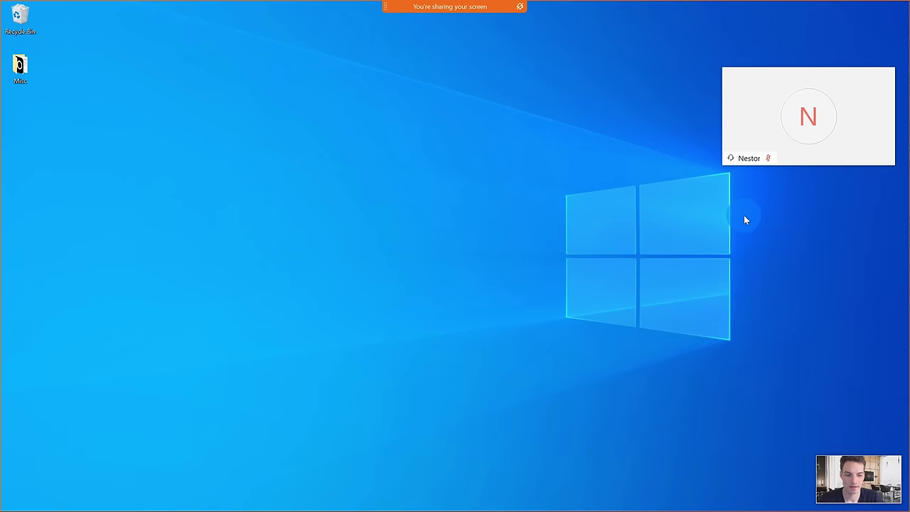
- Expand and collapse the viewers' sharing preview, then show the other sharing options list
{"action": "mouse_move", "coordinate": [469, 27]}
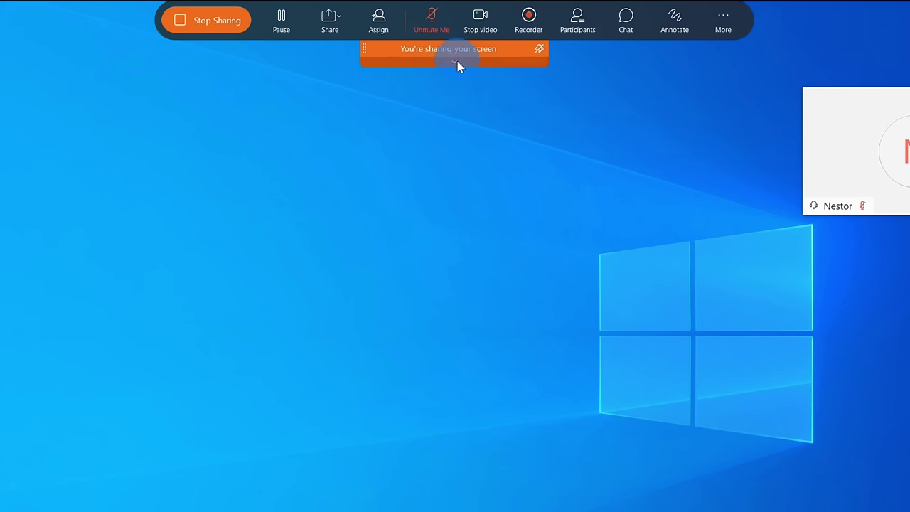
{"action": "left_click", "coordinate": [457, 61]}
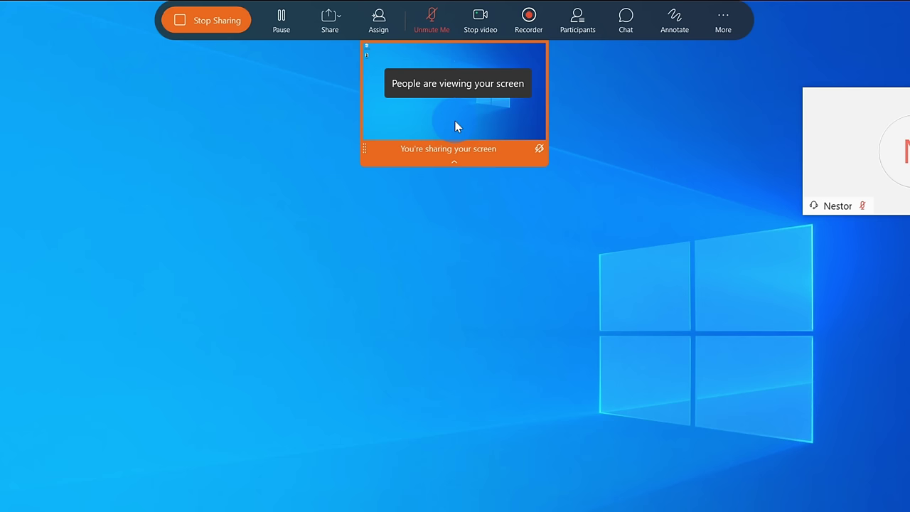
{"action": "left_click", "coordinate": [454, 162]}
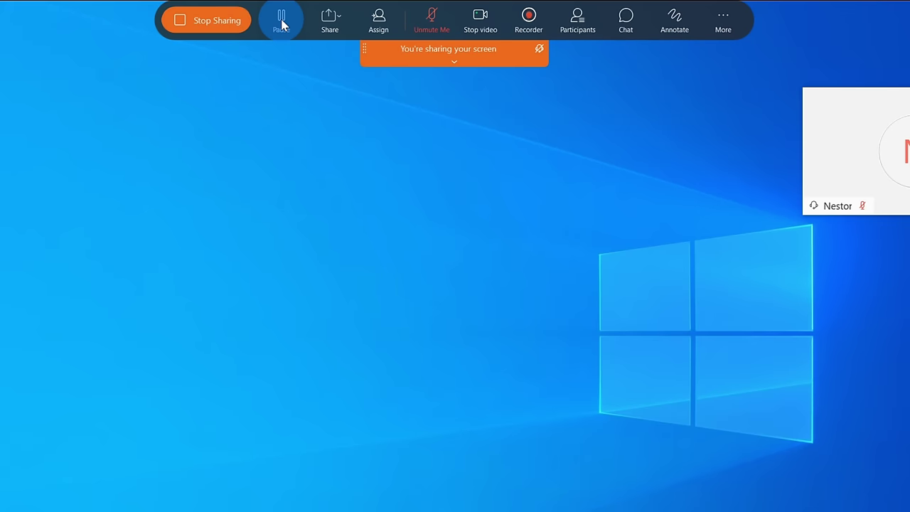
{"action": "left_click", "coordinate": [339, 21]}
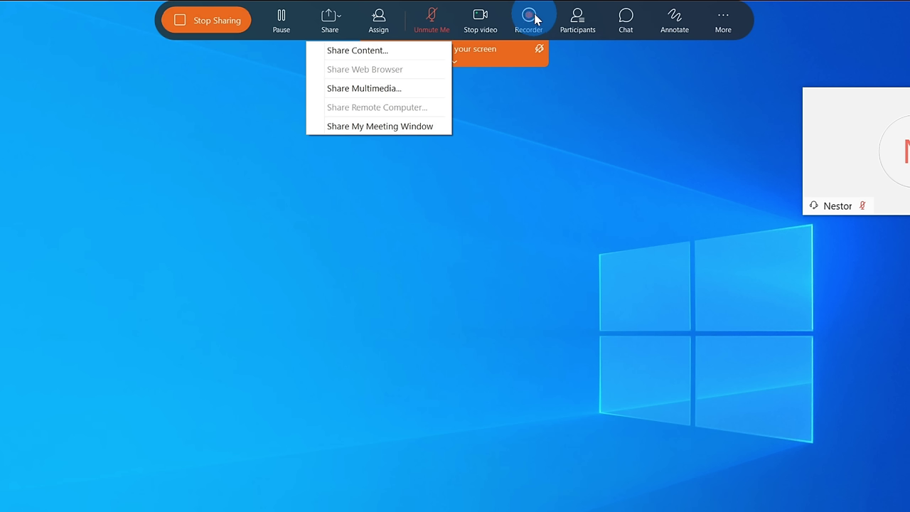
- Annotate the shared desktop with a red freehand line and a rectangle, save, then stop annotating
{"action": "left_click", "coordinate": [678, 19]}
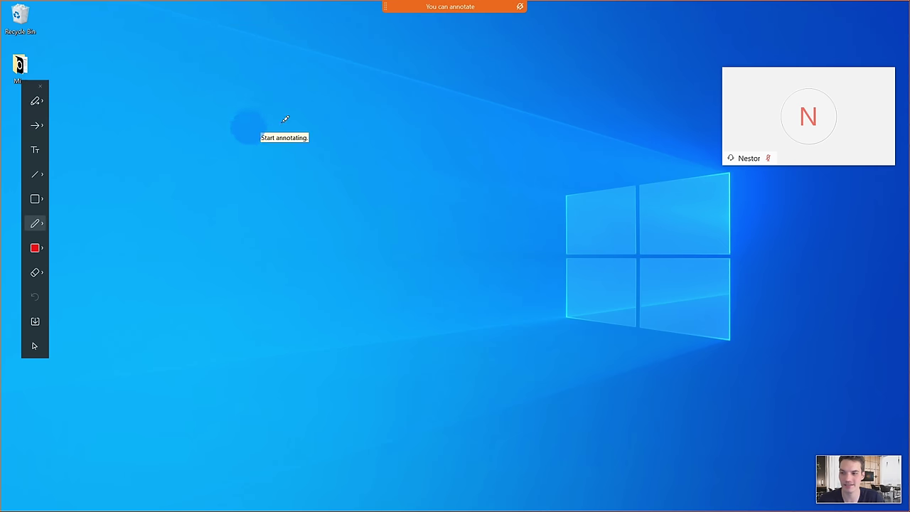
{"action": "mouse_move", "coordinate": [321, 118]}
{"action": "left_mouse_down"}
{"action": "mouse_move", "coordinate": [242, 237]}
{"action": "mouse_move", "coordinate": [524, 97]}
{"action": "mouse_move", "coordinate": [632, 140]}
{"action": "mouse_move", "coordinate": [259, 268]}
{"action": "left_mouse_up"}
{"action": "left_click", "coordinate": [35, 199]}
{"action": "mouse_move", "coordinate": [158, 154]}
{"action": "left_mouse_down"}
{"action": "mouse_move", "coordinate": [241, 240]}
{"action": "mouse_move", "coordinate": [301, 272]}
{"action": "left_mouse_up"}
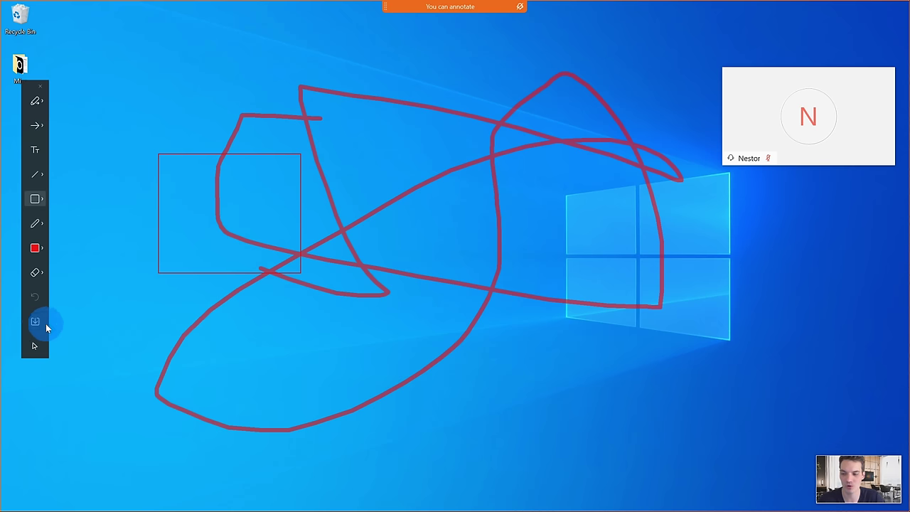
{"action": "left_click", "coordinate": [40, 321]}
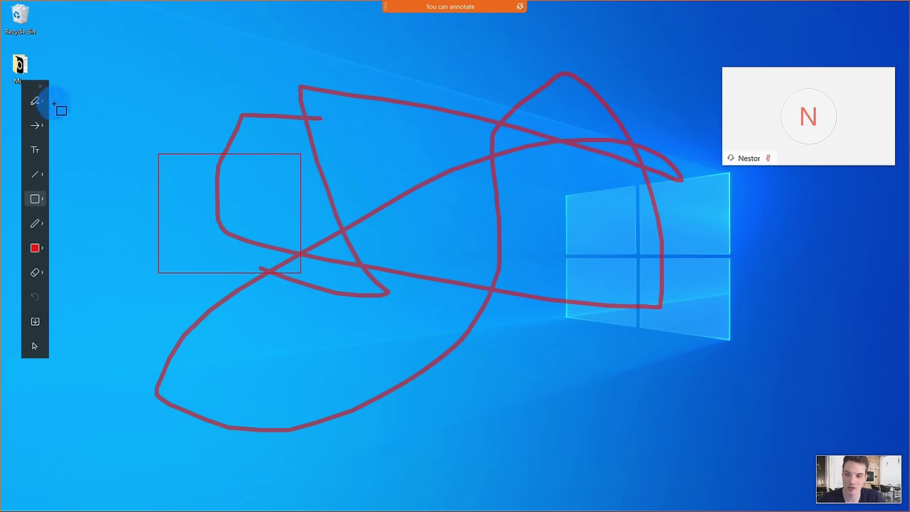
{"action": "left_click", "coordinate": [40, 86]}
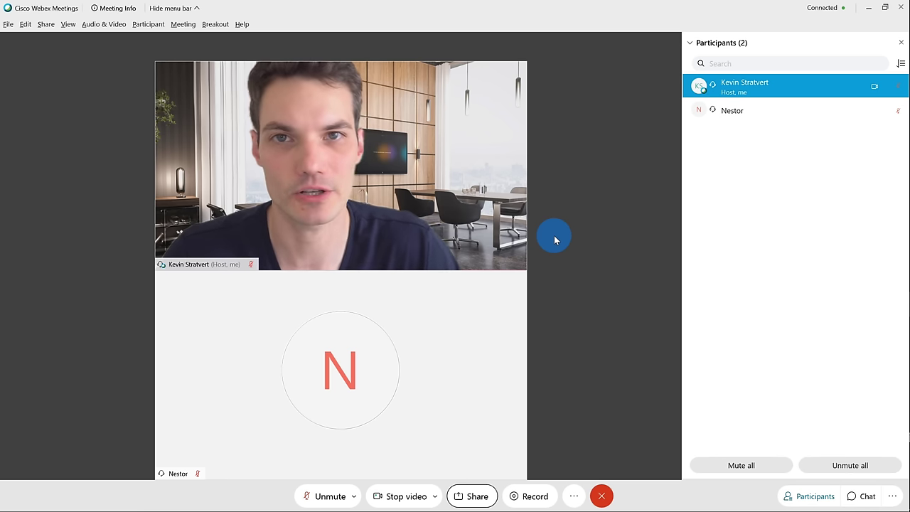
- Share a New Whiteboard tile from the Share Content choices
{"action": "left_click", "coordinate": [470, 494]}
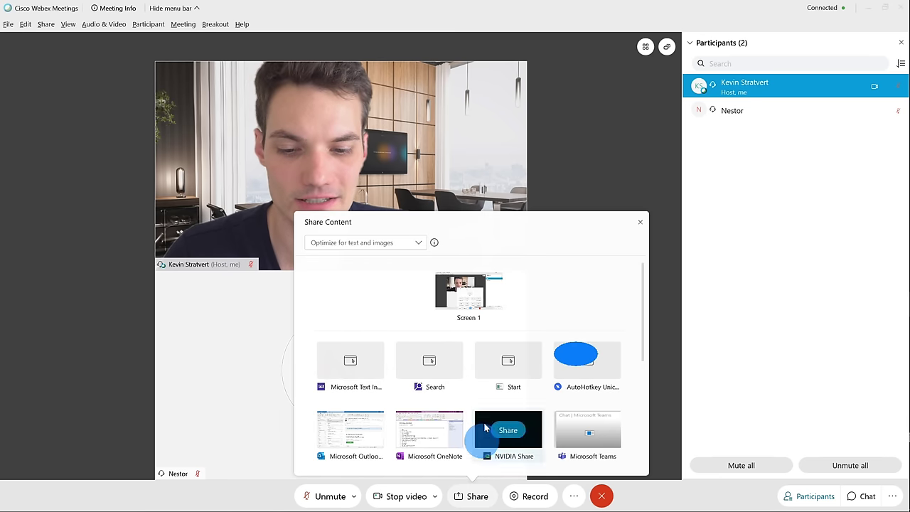
{"action": "scroll", "coordinate": [495, 324], "scroll_direction": "down", "scroll_amount": 3}
{"action": "mouse_move", "coordinate": [547, 430]}
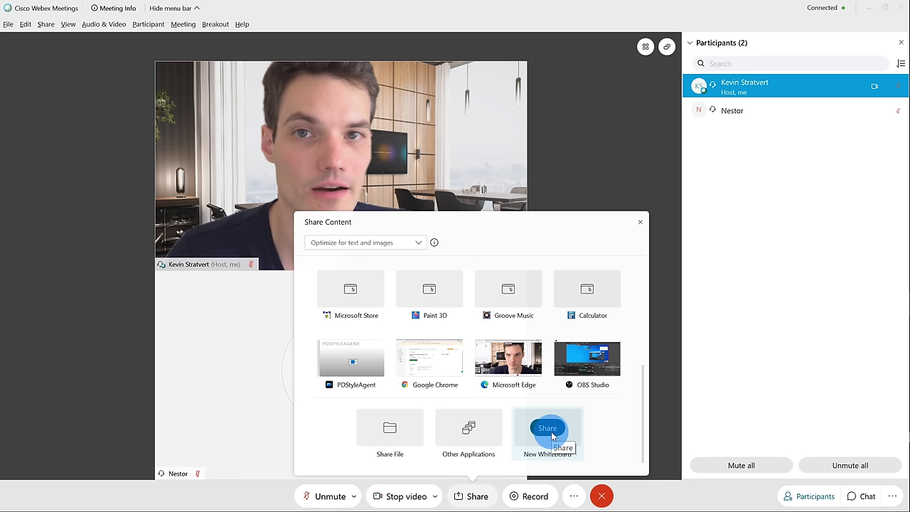
{"action": "left_click", "coordinate": [547, 428]}
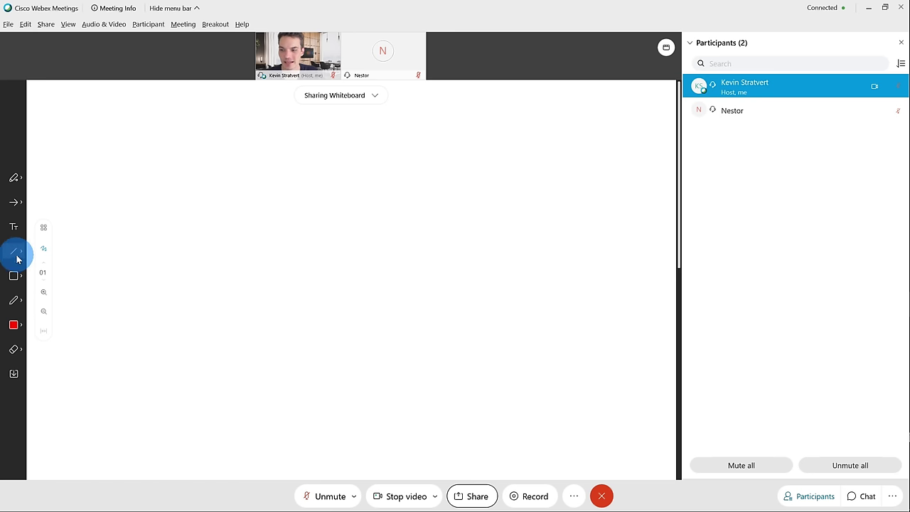
- Draw red straight lines and a thick freehand stroke on the whiteboard, then stop sharing
{"action": "left_click", "coordinate": [14, 252]}
{"action": "mouse_move", "coordinate": [163, 247]}
{"action": "left_mouse_down"}
{"action": "mouse_move", "coordinate": [438, 135]}
{"action": "mouse_move", "coordinate": [552, 318]}
{"action": "left_mouse_up"}
{"action": "left_click", "coordinate": [14, 300]}
{"action": "mouse_move", "coordinate": [149, 309]}
{"action": "left_mouse_down"}
{"action": "mouse_move", "coordinate": [377, 319]}
{"action": "mouse_move", "coordinate": [429, 218]}
{"action": "mouse_move", "coordinate": [159, 308]}
{"action": "mouse_move", "coordinate": [127, 149]}
{"action": "mouse_move", "coordinate": [526, 166]}
{"action": "mouse_move", "coordinate": [562, 239]}
{"action": "left_mouse_up"}
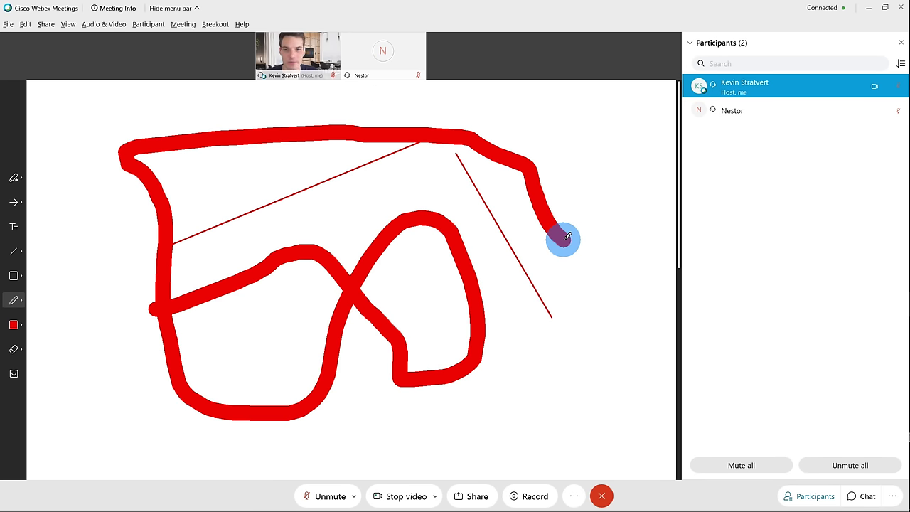
{"action": "left_click", "coordinate": [45, 346]}
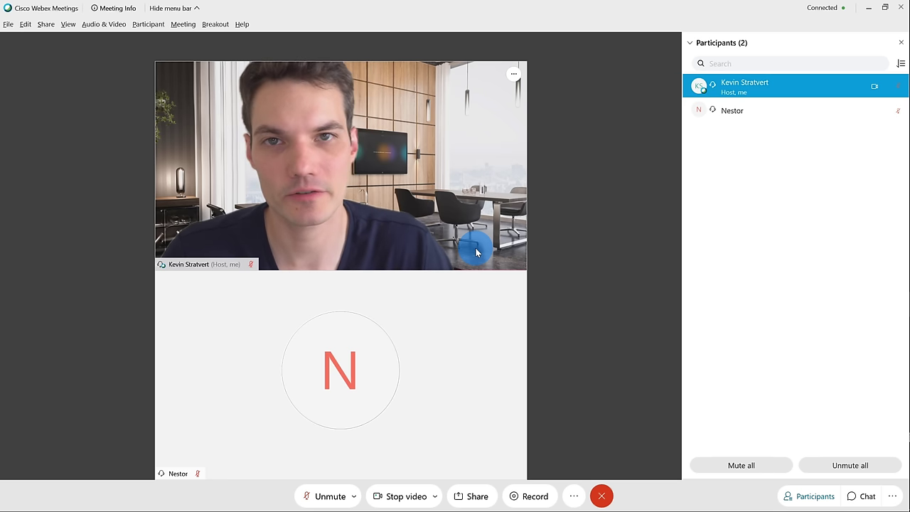
{"action": "left_click", "coordinate": [531, 497]}
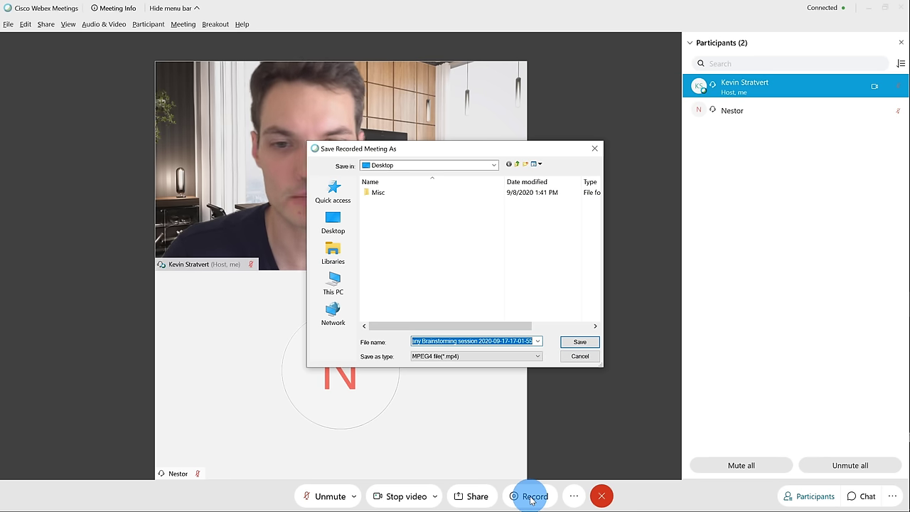
{"action": "left_click", "coordinate": [580, 356]}
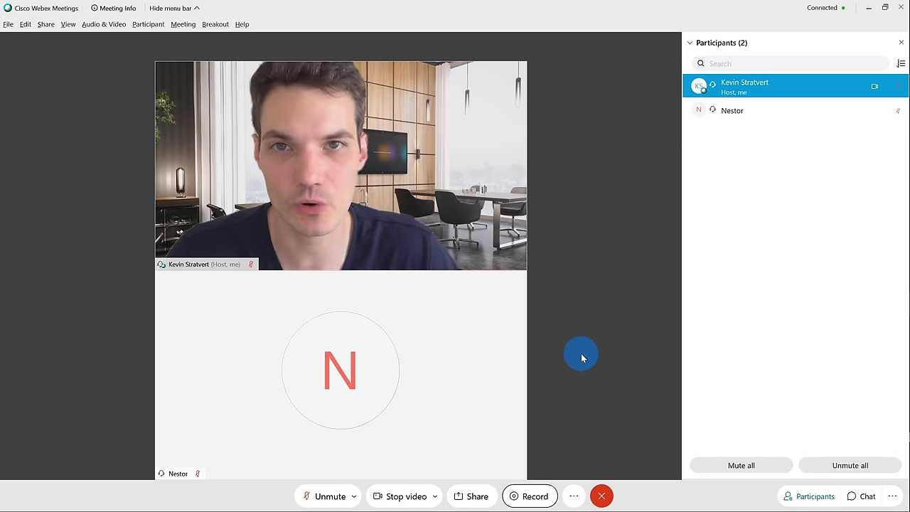
{"action": "left_click", "coordinate": [575, 499]}
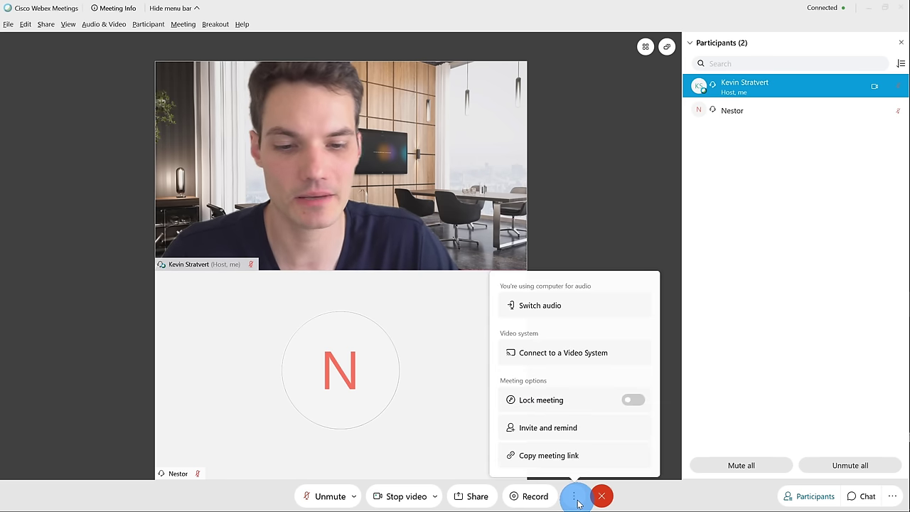
{"action": "left_click", "coordinate": [631, 461]}
{"action": "left_click", "coordinate": [633, 400]}
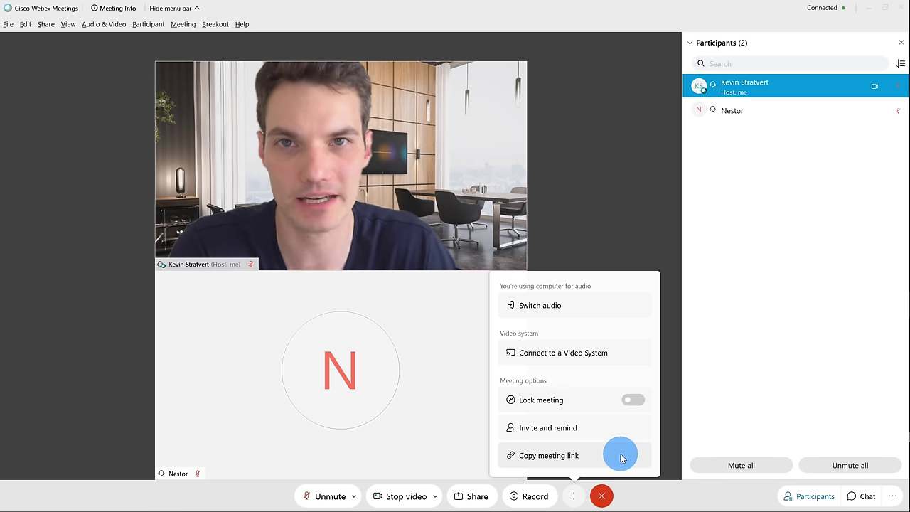
{"action": "left_click", "coordinate": [620, 456]}
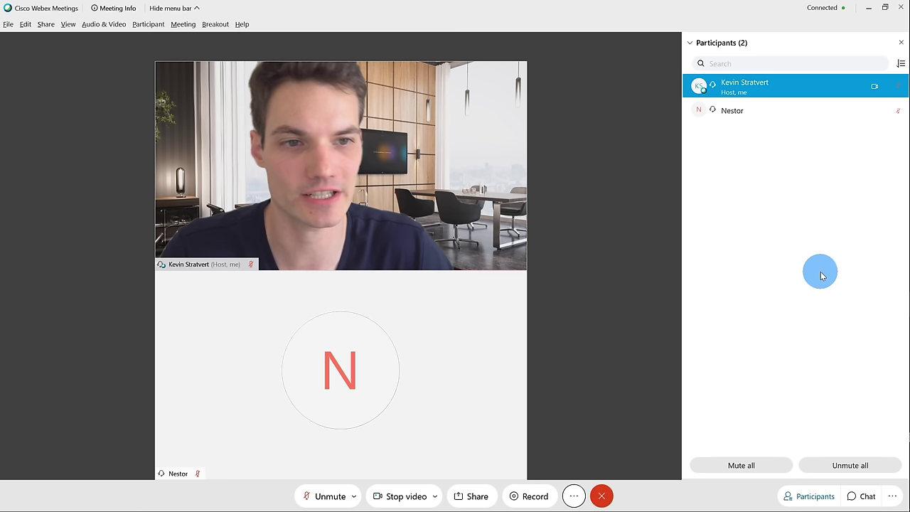
{"action": "right_click", "coordinate": [761, 109]}
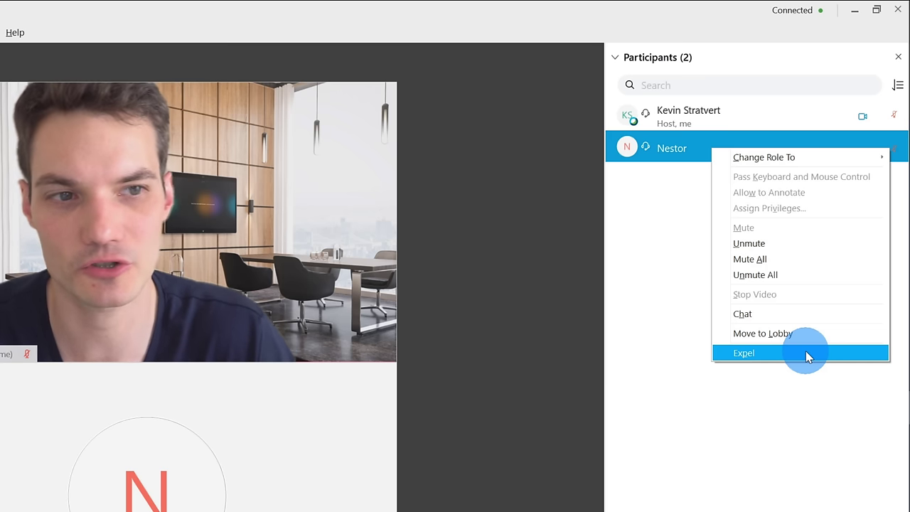
{"action": "left_click", "coordinate": [805, 353]}
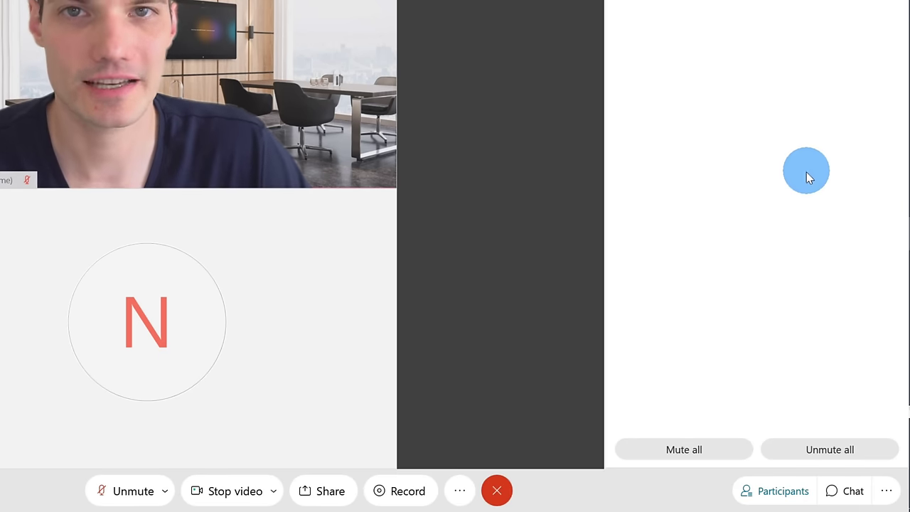
- Send 'hello everyone' in the chat to everyone, then check and close the To: recipient list
{"action": "left_click", "coordinate": [850, 497]}
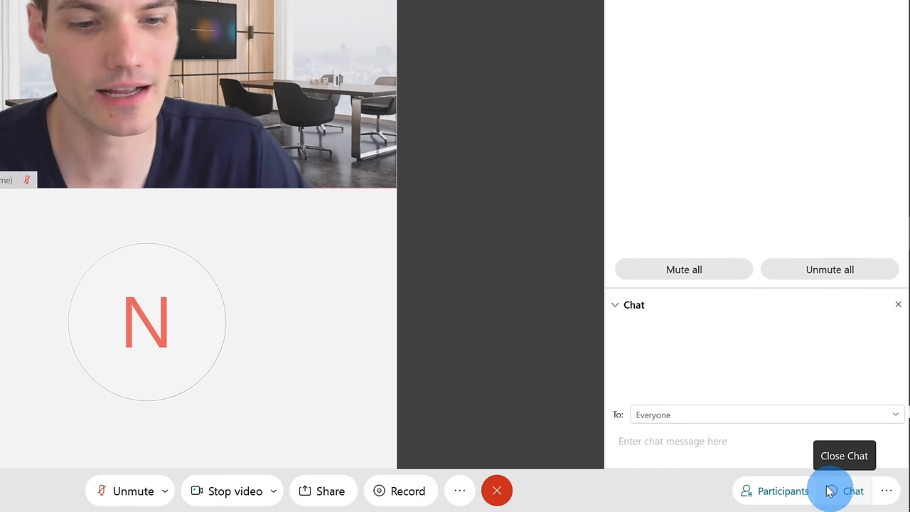
{"action": "left_click", "coordinate": [736, 446]}
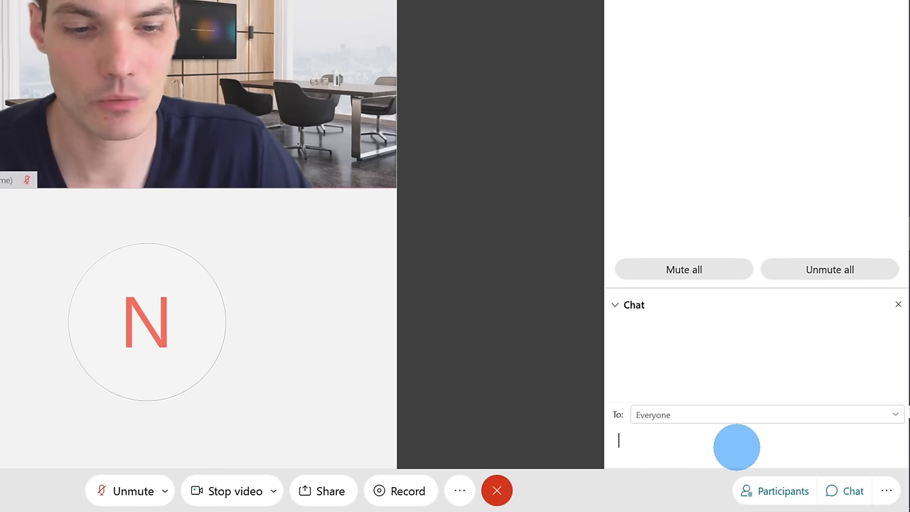
{"action": "type", "text": "hello everyone"}
{"action": "key", "text": "Return"}
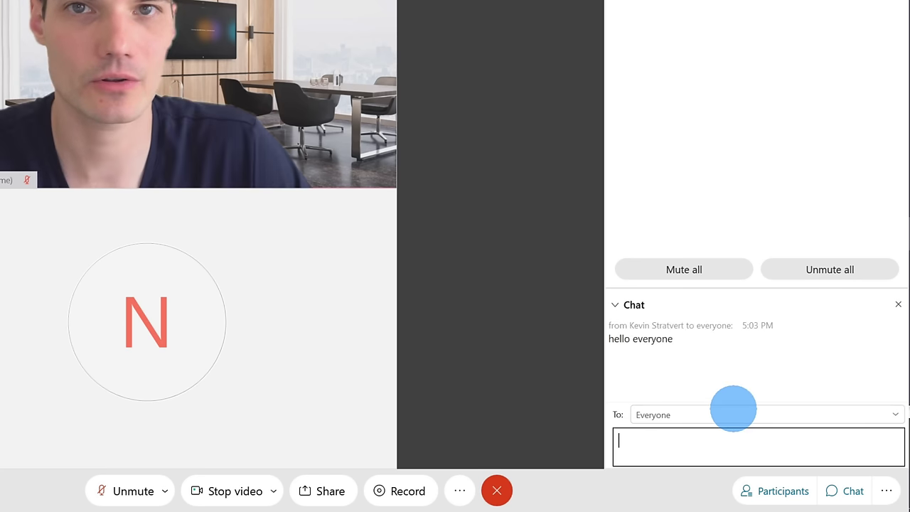
{"action": "left_click", "coordinate": [888, 414]}
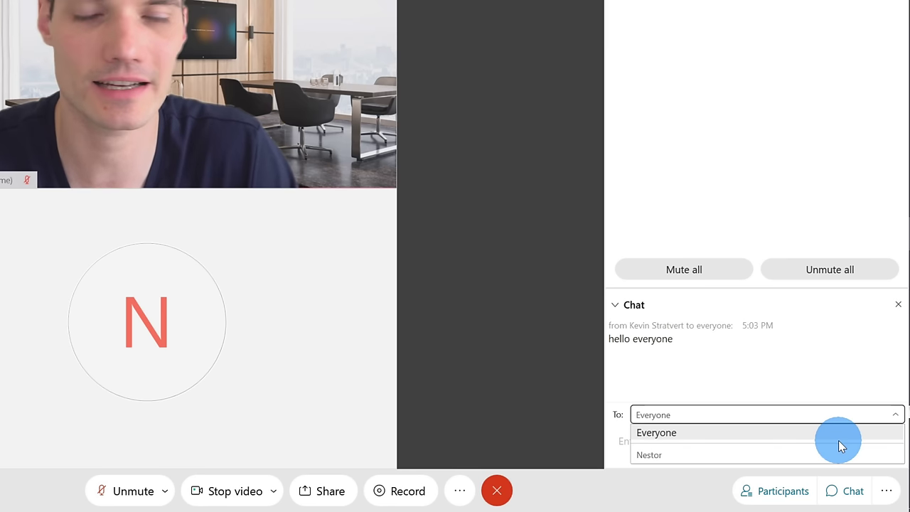
{"action": "left_click", "coordinate": [808, 208]}
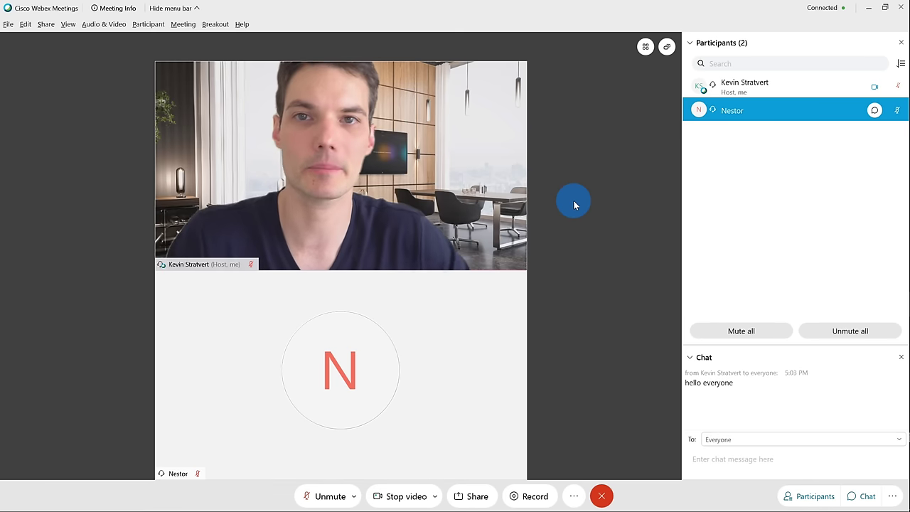
{"action": "mouse_move", "coordinate": [643, 47]}
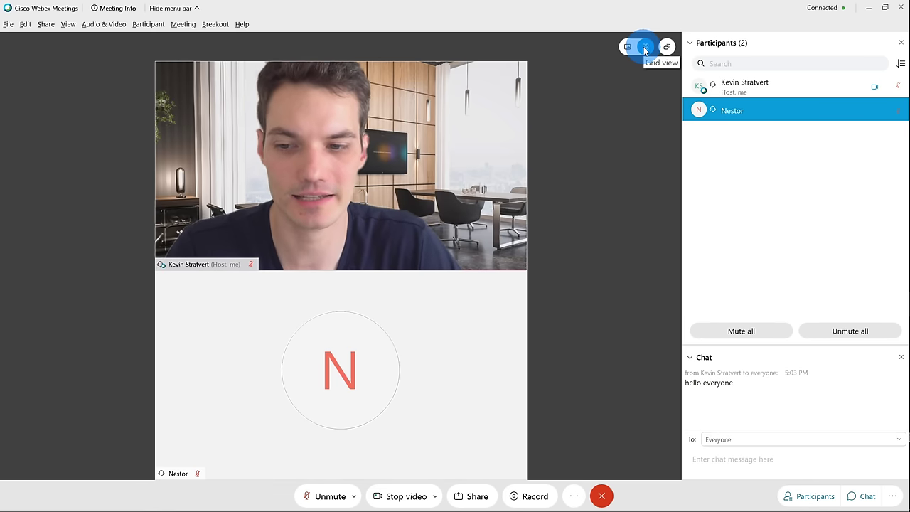
{"action": "left_click", "coordinate": [644, 47]}
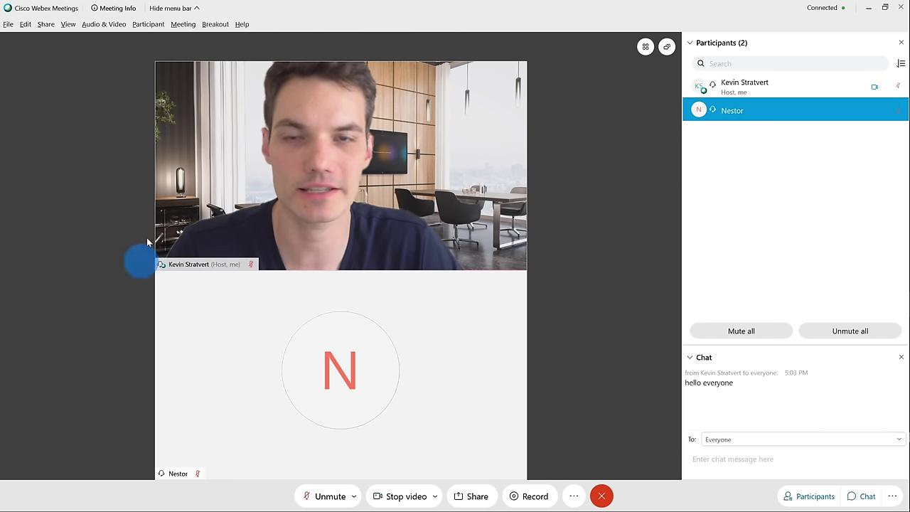
{"action": "mouse_move", "coordinate": [639, 46]}
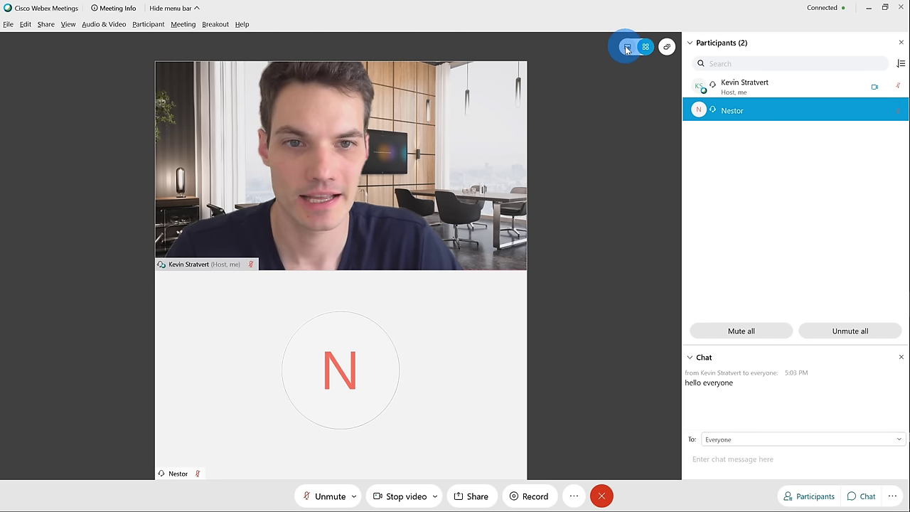
{"action": "left_click", "coordinate": [626, 46]}
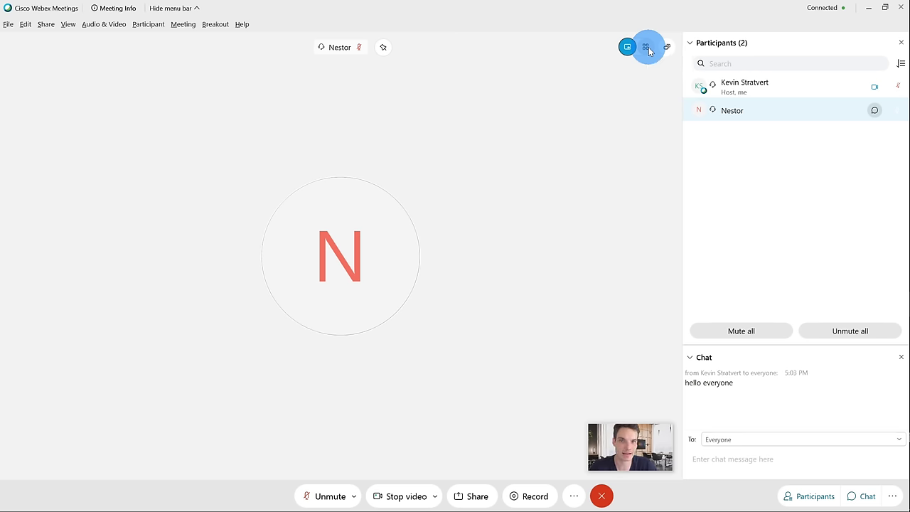
{"action": "left_click", "coordinate": [647, 49]}
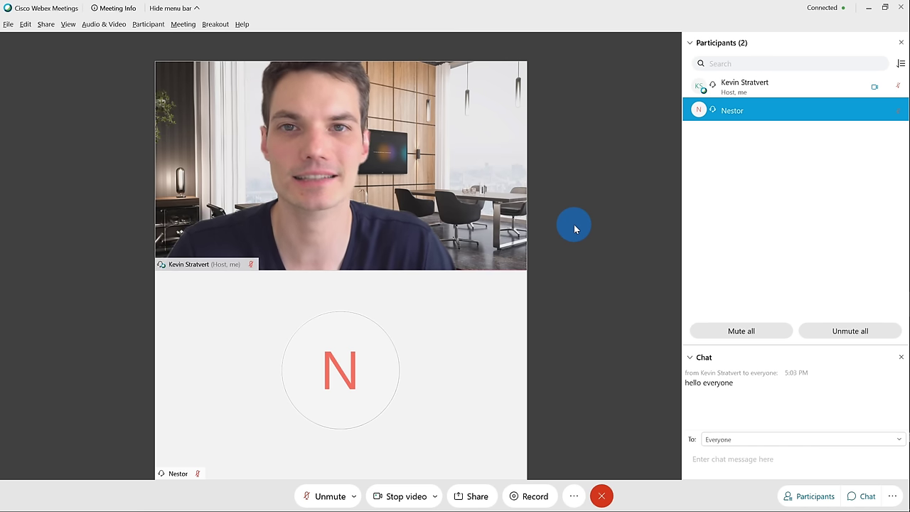
{"action": "left_click", "coordinate": [10, 27]}
{"action": "mouse_move", "coordinate": [100, 22]}
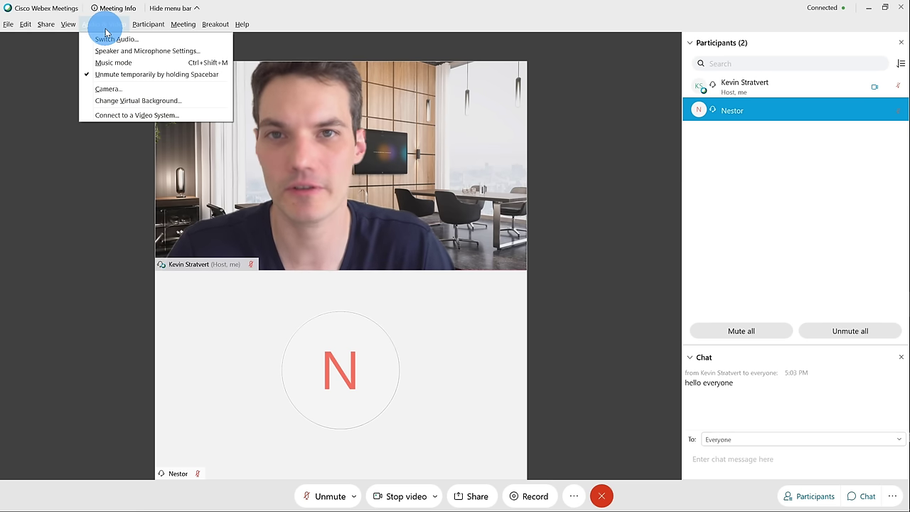
{"action": "left_click", "coordinate": [65, 100]}
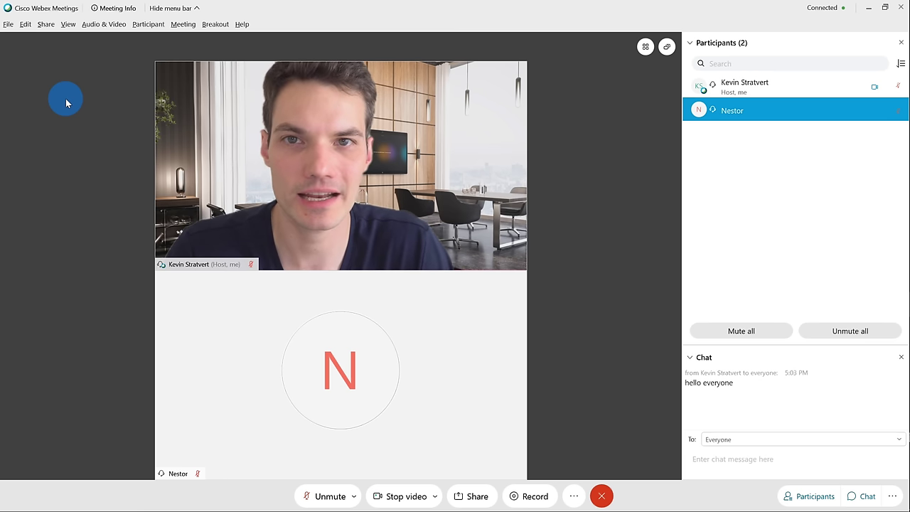
- Use the red End button to reveal the End Meeting and Leave Meeting options
{"action": "left_click", "coordinate": [601, 496]}
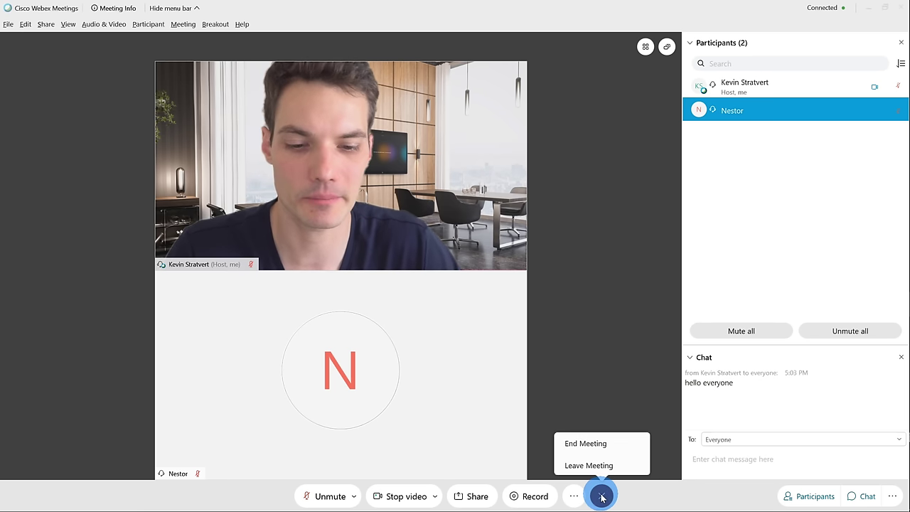